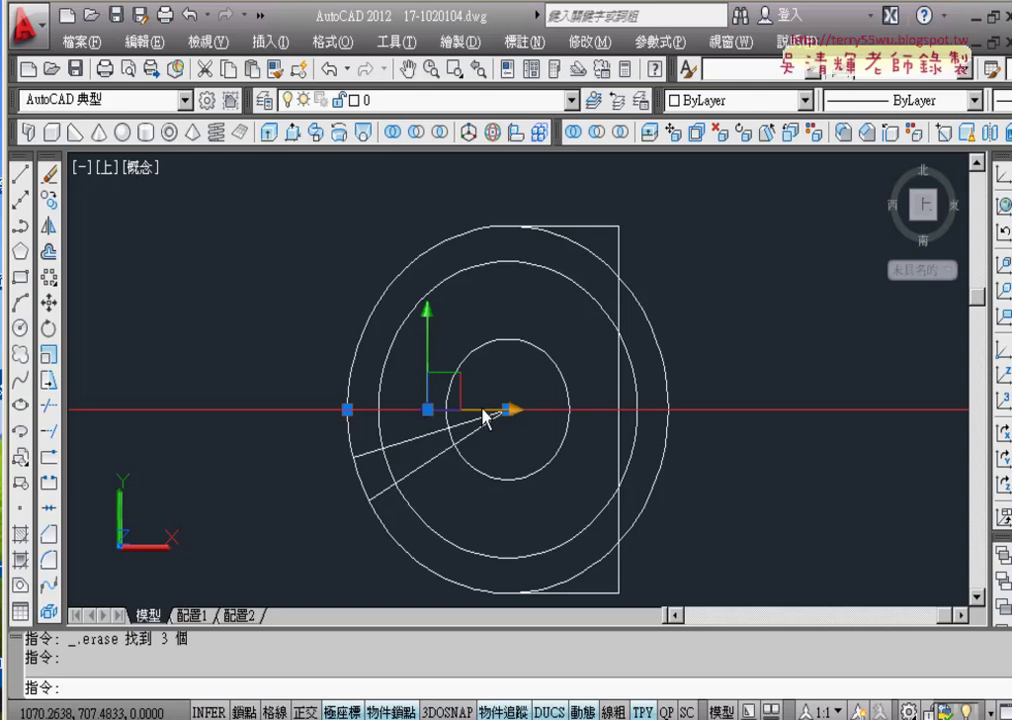
- Erase the horizontal line and the extra slanted line, keeping a single radial line
{"action": "key", "text": "Delete"}
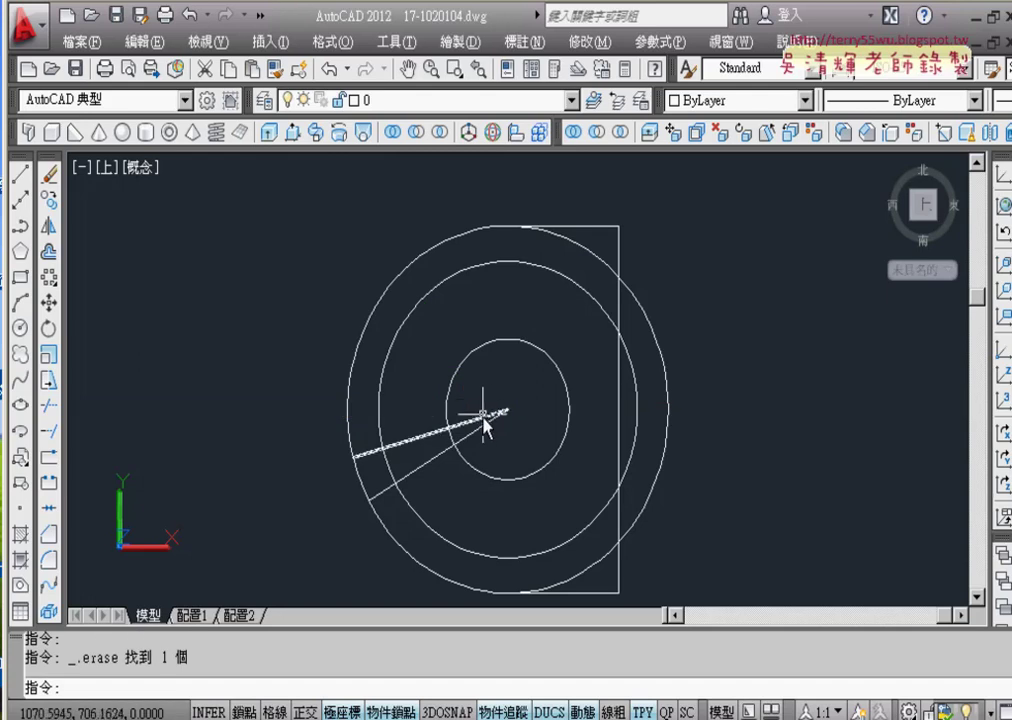
{"action": "left_click", "coordinate": [483, 418]}
{"action": "key", "text": "Delete"}
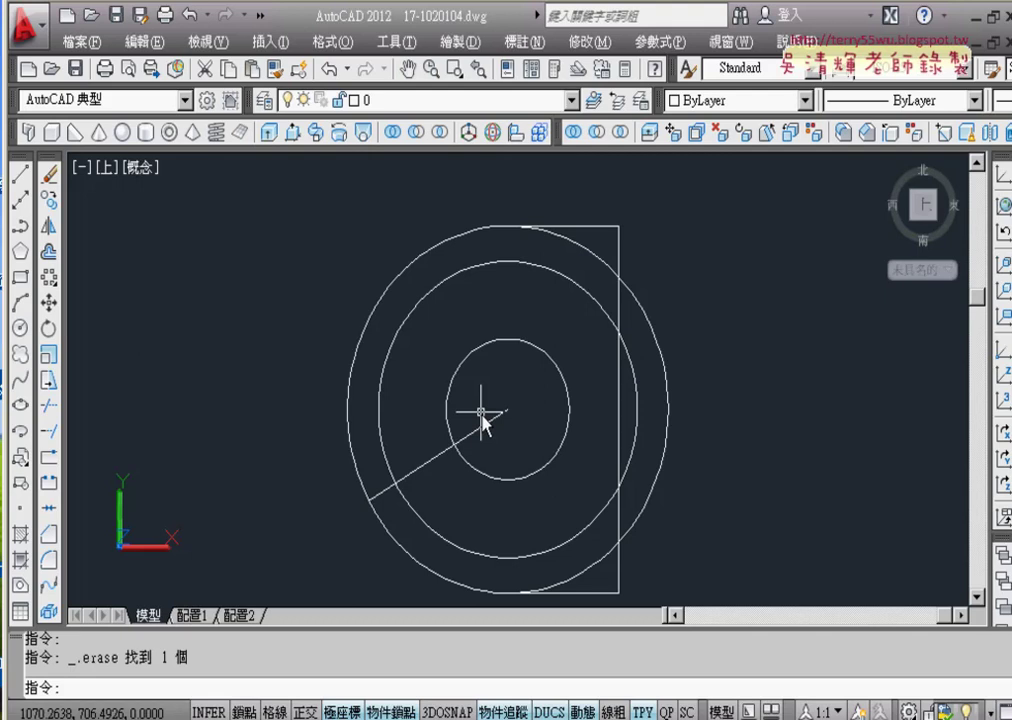
{"action": "left_click", "coordinate": [50, 282]}
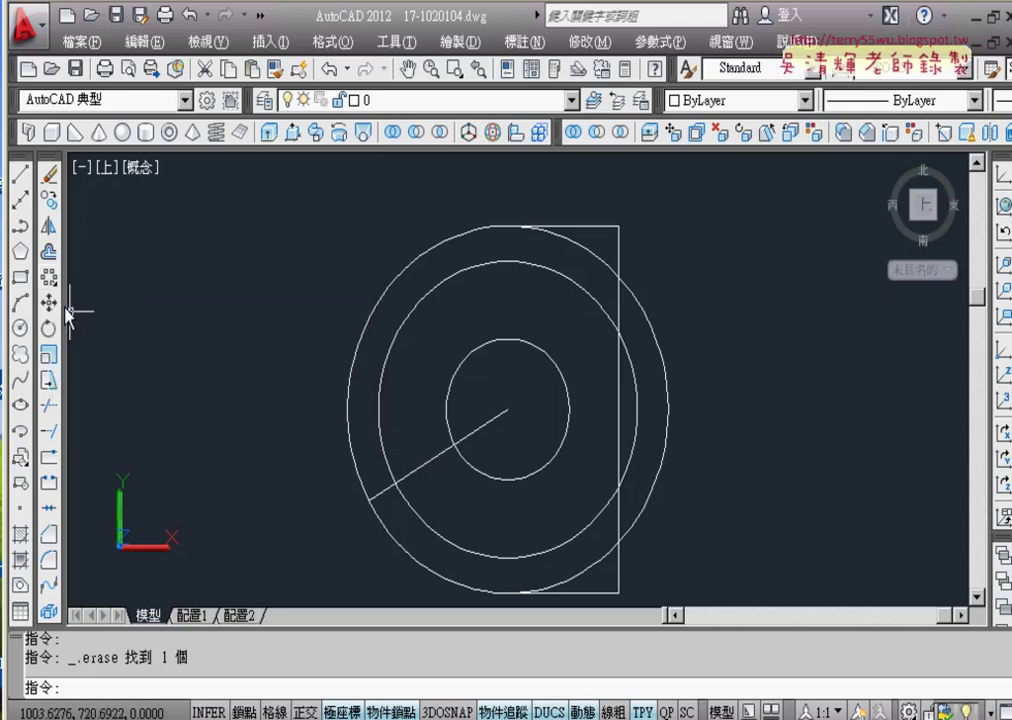
- Polar-array the radial line about the circles' centre: 6 items over a -75° fill angle
{"action": "left_click", "coordinate": [50, 282]}
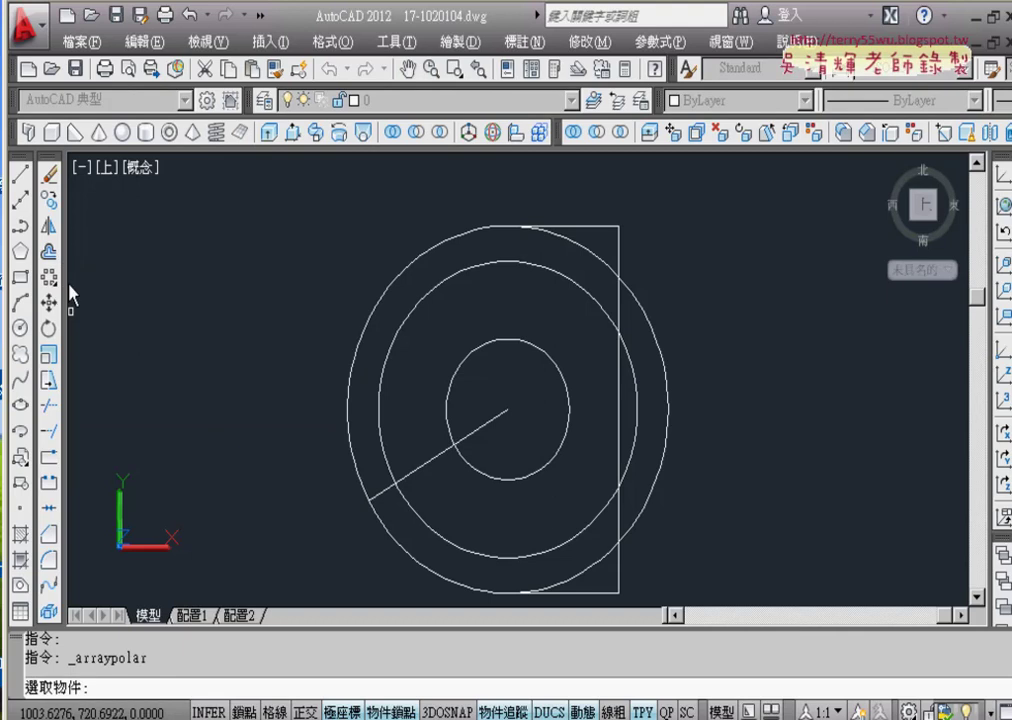
{"action": "left_click", "coordinate": [433, 458]}
{"action": "key", "text": "Return"}
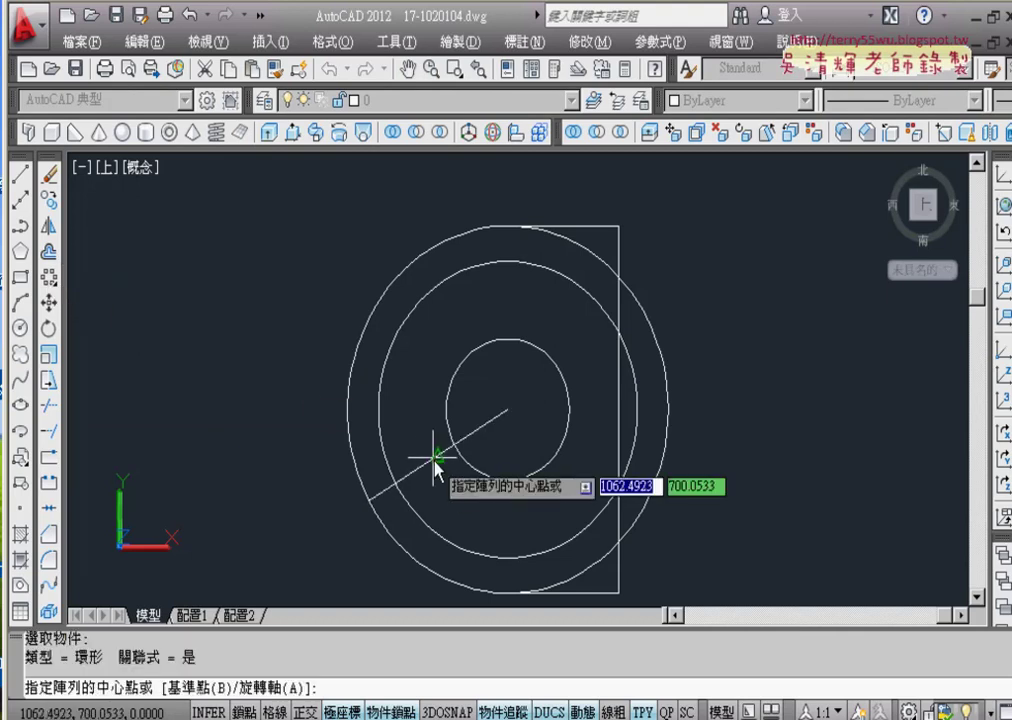
{"action": "left_click", "coordinate": [507, 410]}
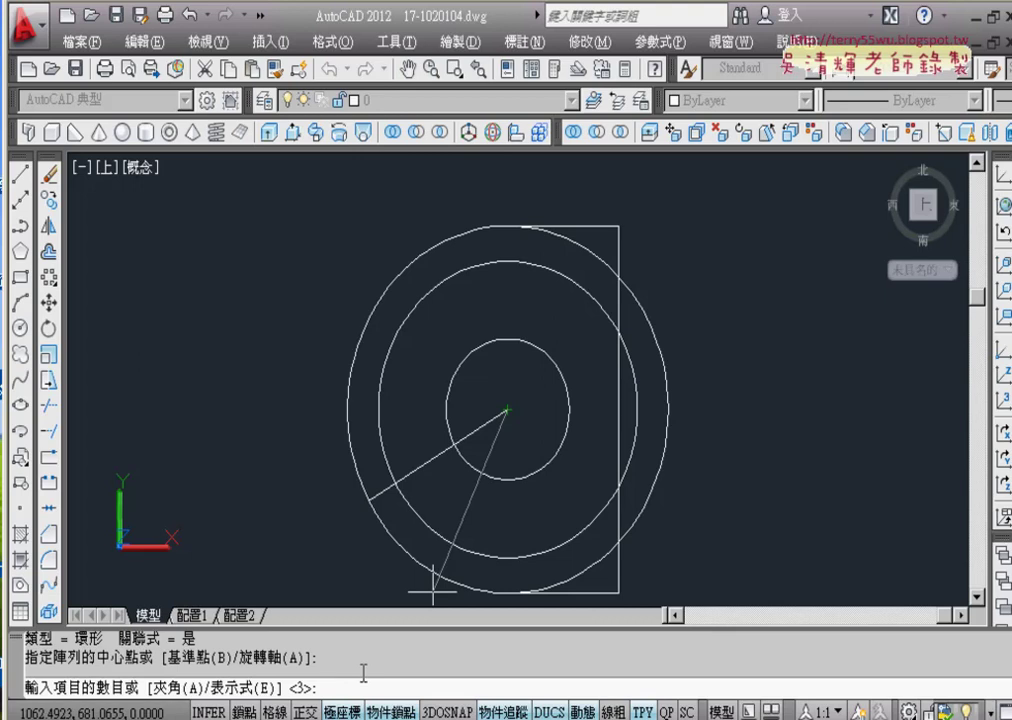
{"action": "type", "text": "6"}
{"action": "key", "text": "Return"}
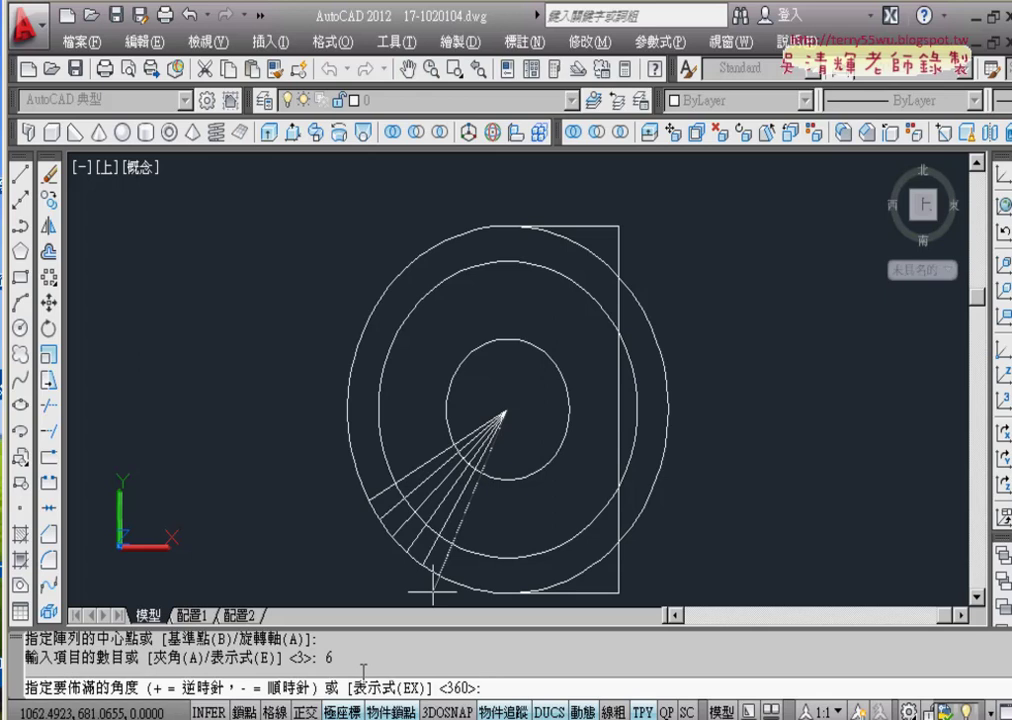
{"action": "type", "text": "-7"}
{"action": "type", "text": "5"}
{"action": "key", "text": "Return"}
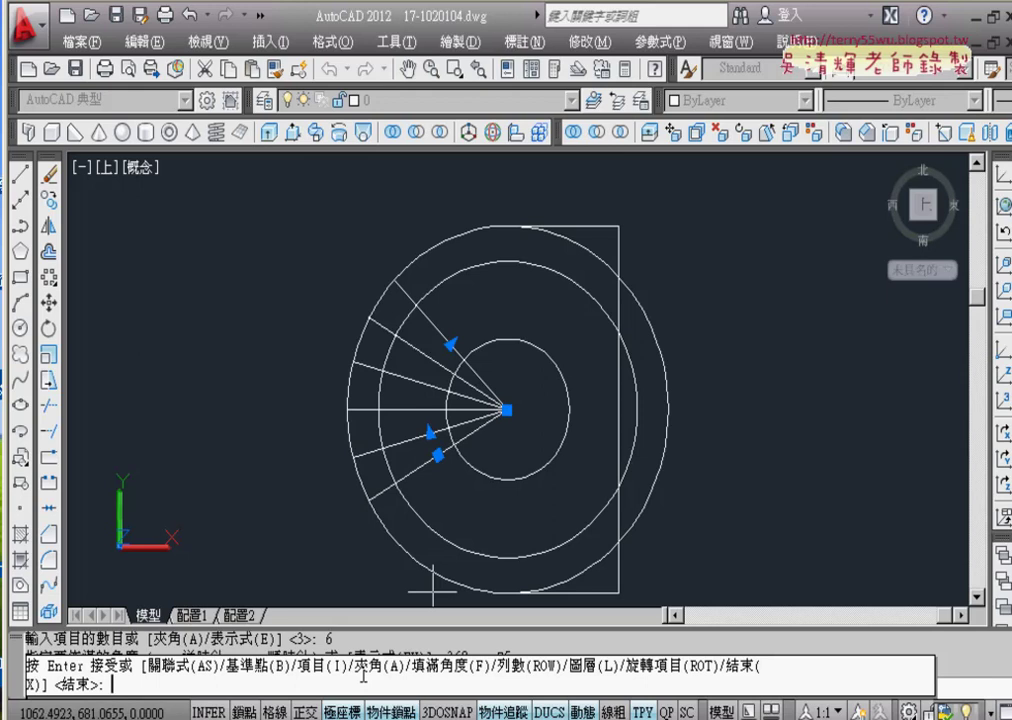
{"action": "key", "text": "Down"}
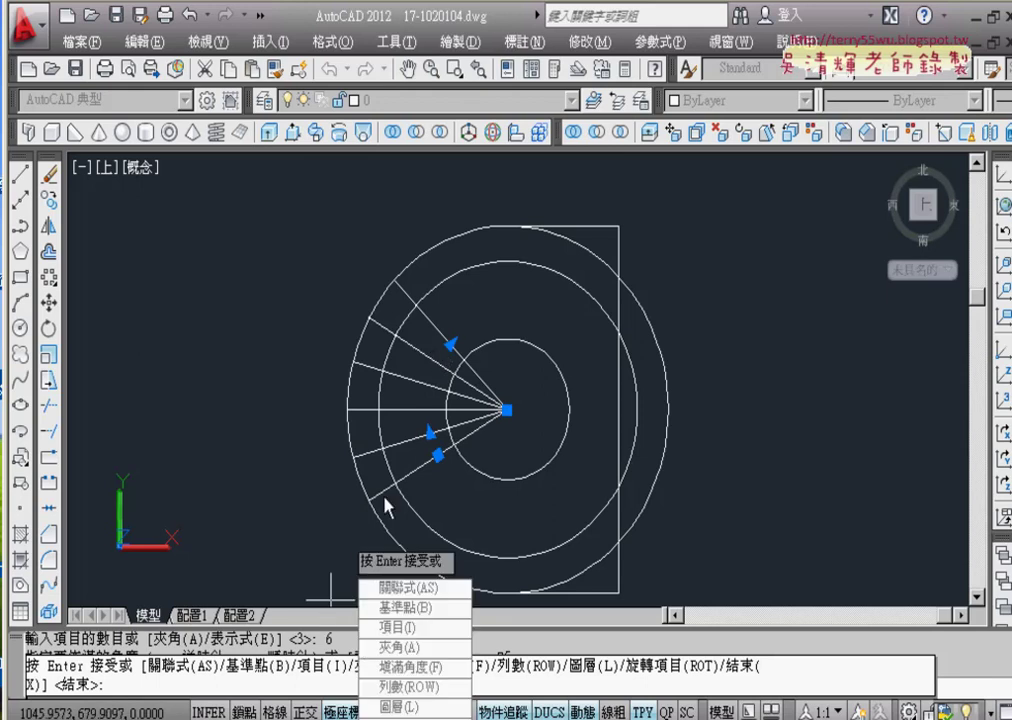
{"action": "key", "text": "Return"}
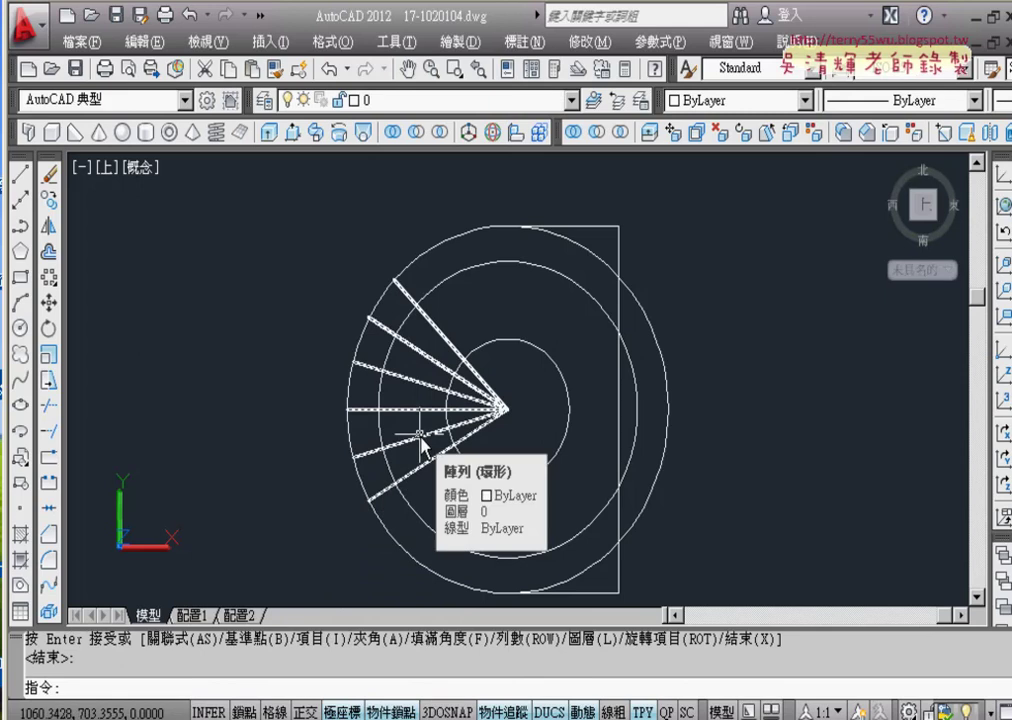
{"action": "left_click", "coordinate": [420, 436]}
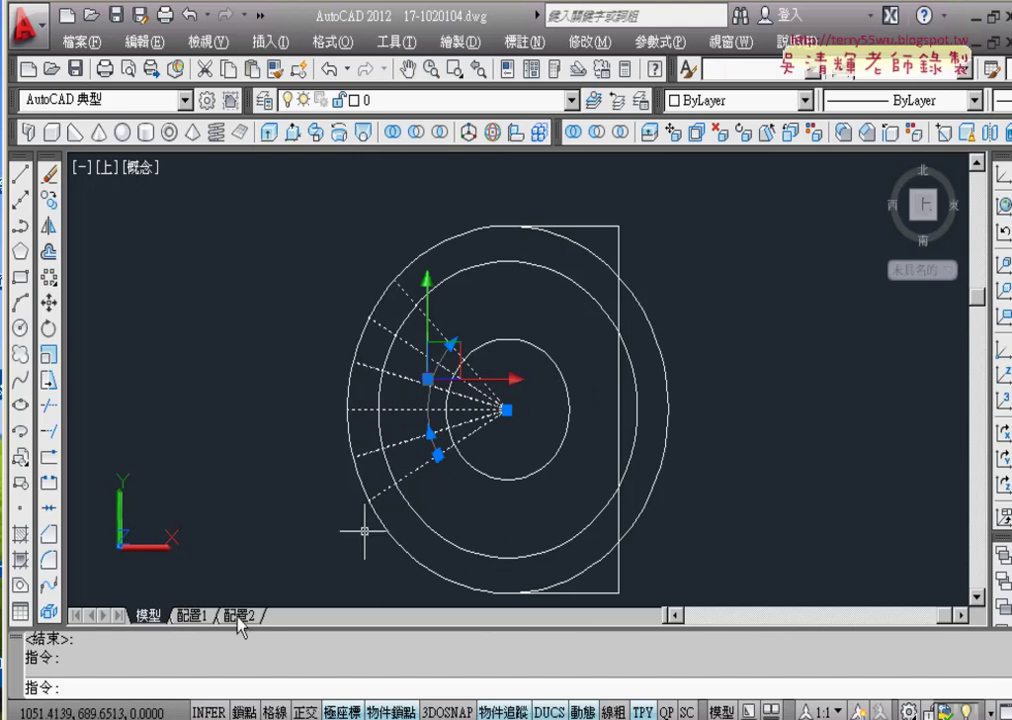
- Explode the six-line polar array into individual line objects
{"action": "left_click", "coordinate": [49, 612]}
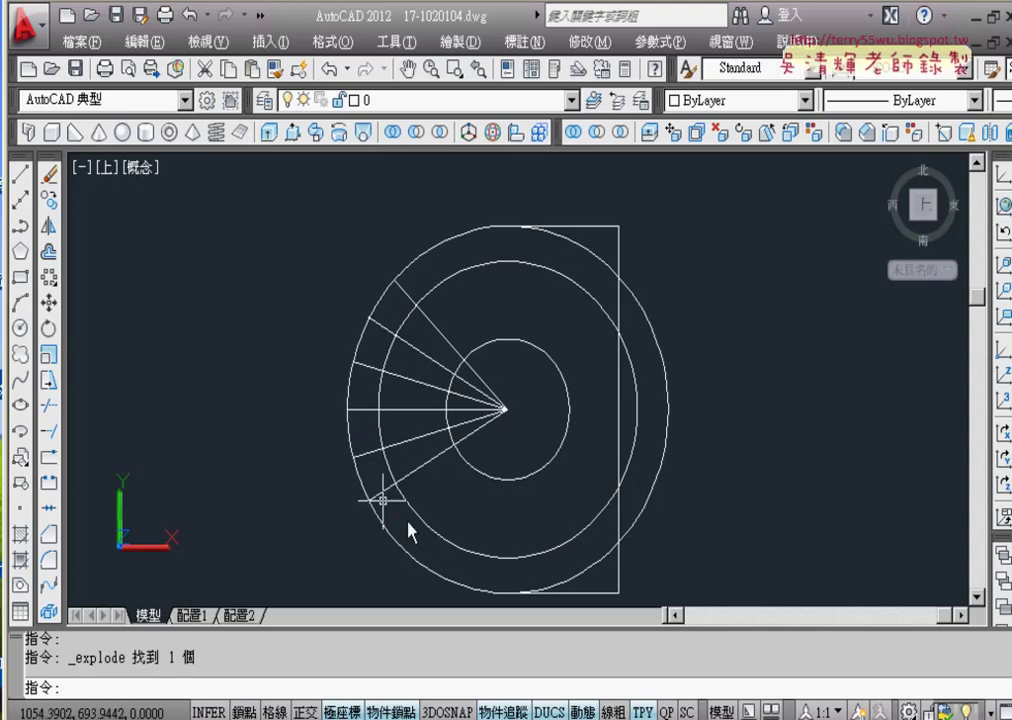
- Trim the six radial lines at the middle circle, leaving short spokes between the outer two circles
{"action": "left_click", "coordinate": [407, 549]}
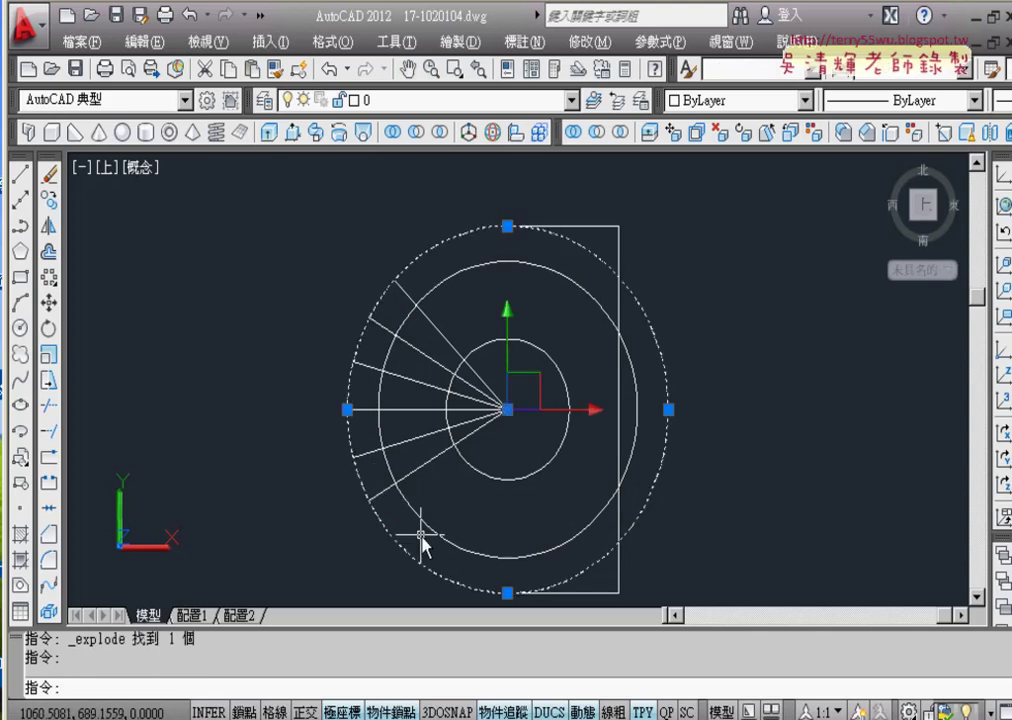
{"action": "left_click", "coordinate": [421, 536]}
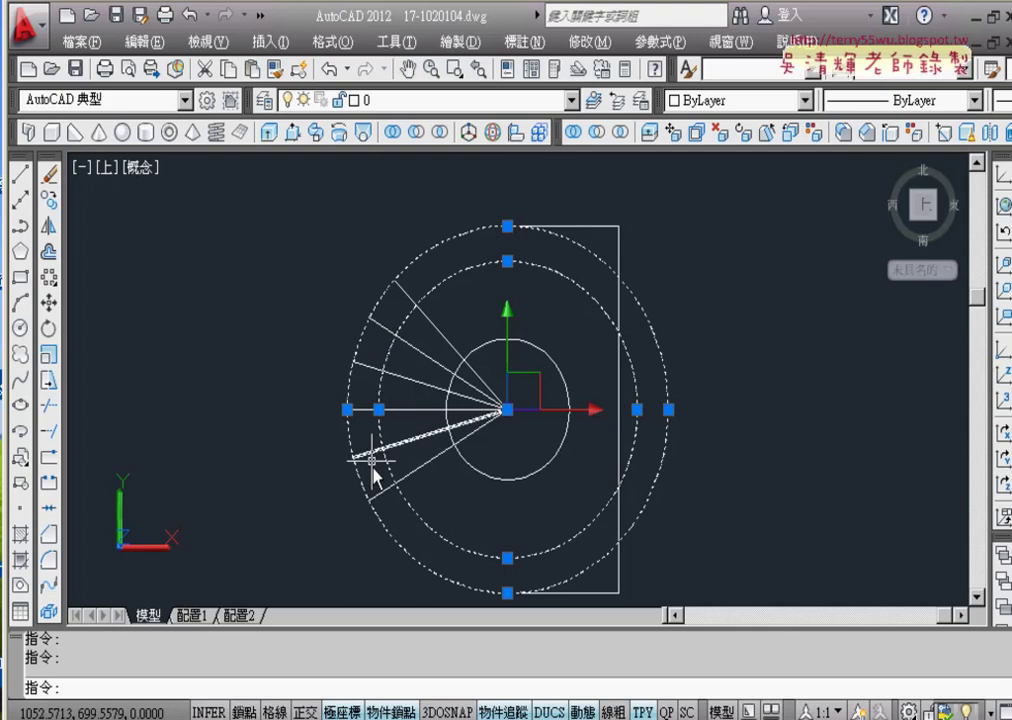
{"action": "left_click", "coordinate": [55, 418]}
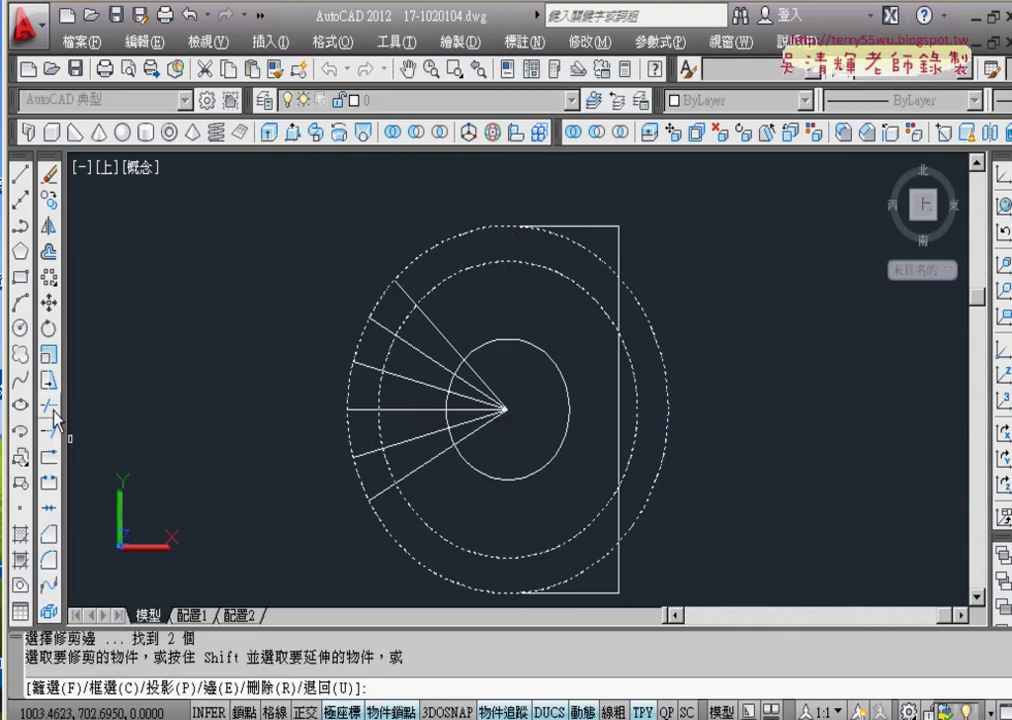
{"action": "left_click", "coordinate": [503, 321]}
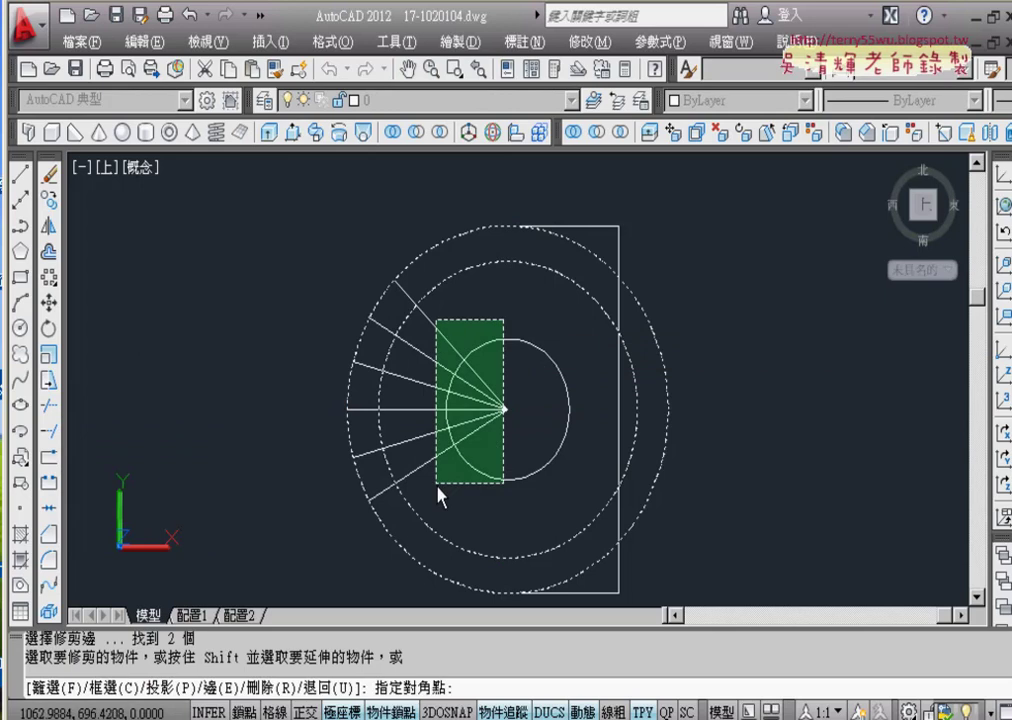
{"action": "left_click", "coordinate": [437, 484]}
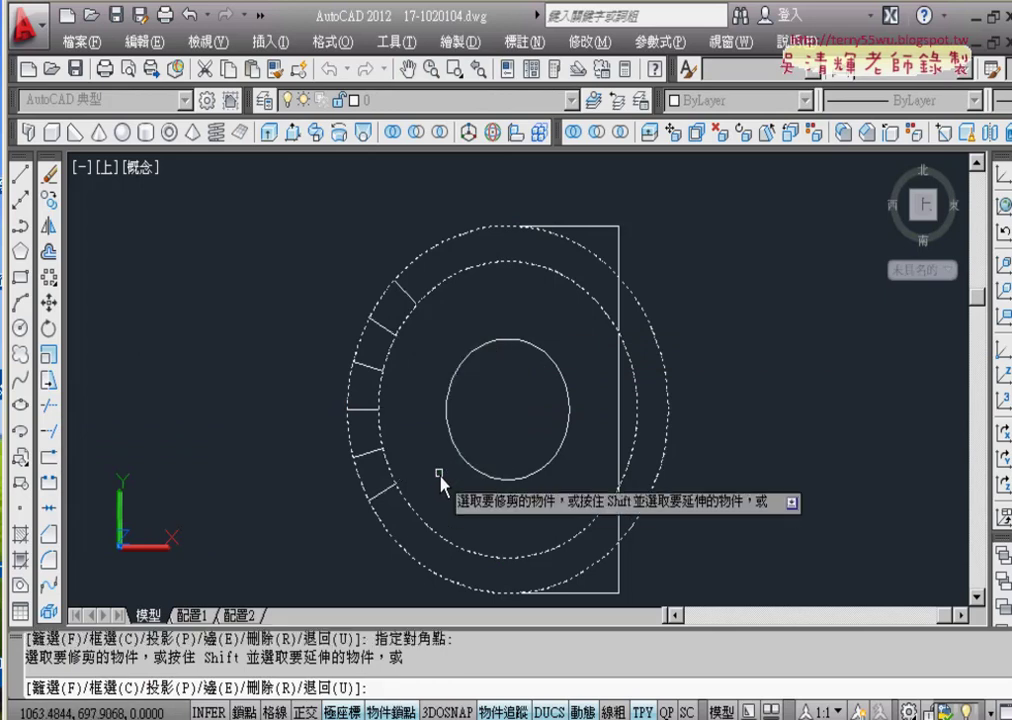
{"action": "key", "text": "Escape"}
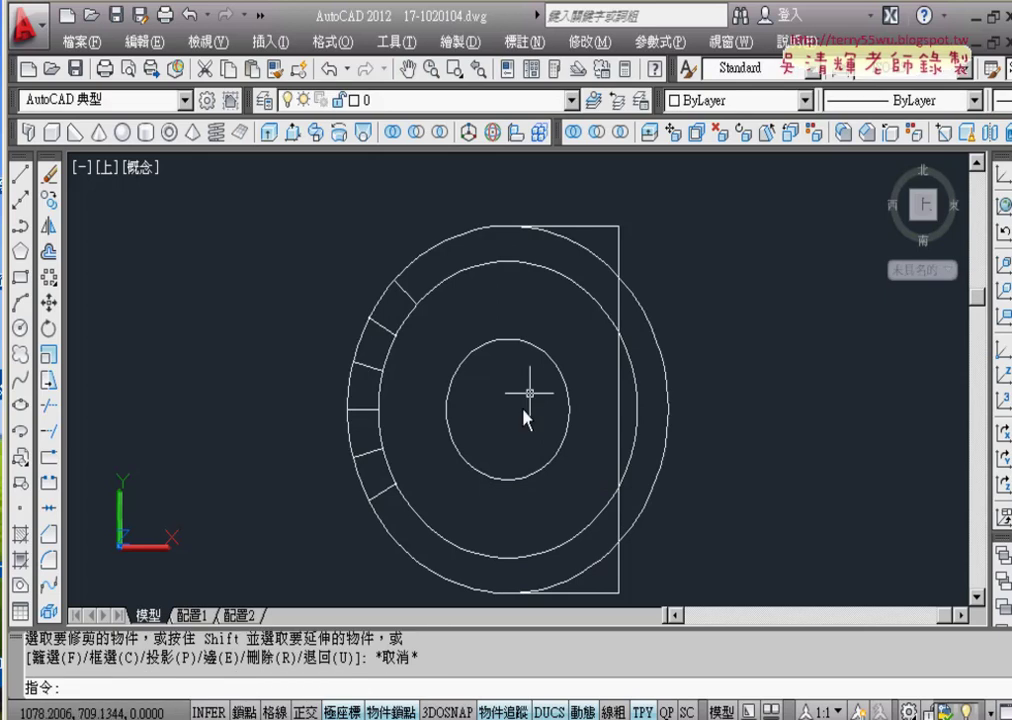
- Trim away the outer circle's arc right of the vertical edge, using the rectangle's horizontal lines as boundaries
{"action": "left_click", "coordinate": [590, 226]}
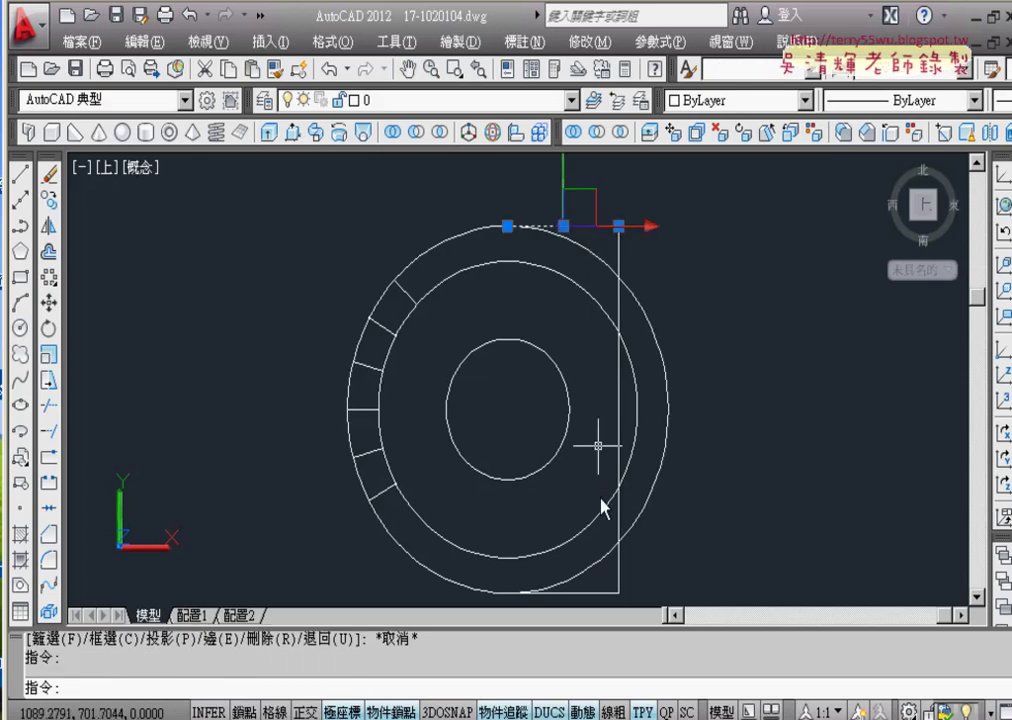
{"action": "left_click", "coordinate": [587, 593]}
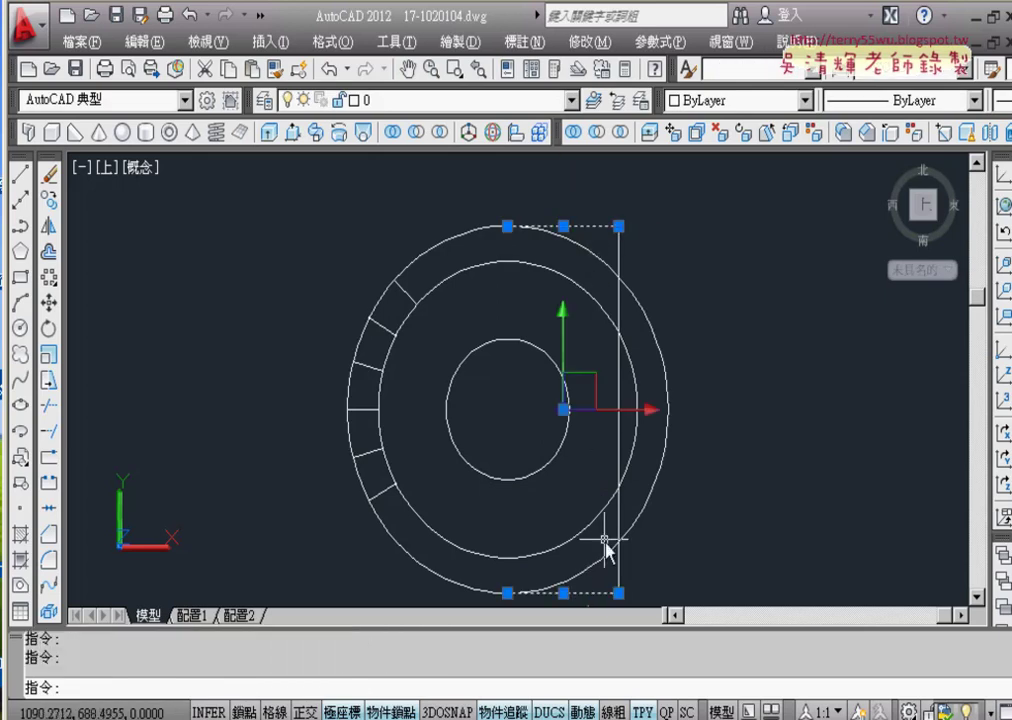
{"action": "left_click", "coordinate": [48, 406]}
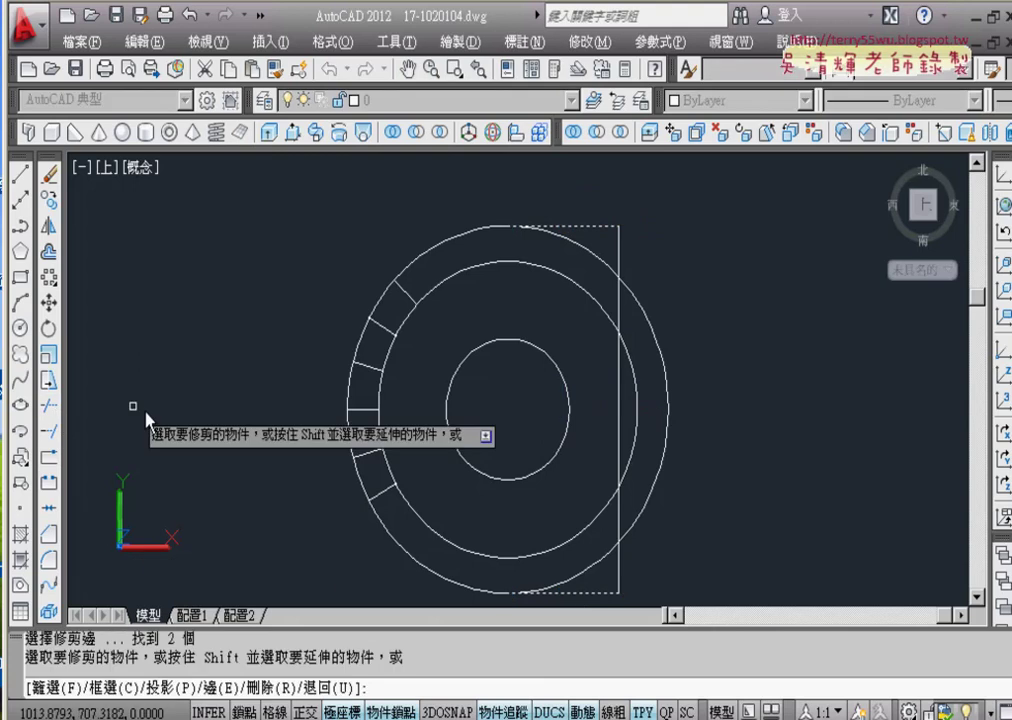
{"action": "left_click", "coordinate": [667, 460]}
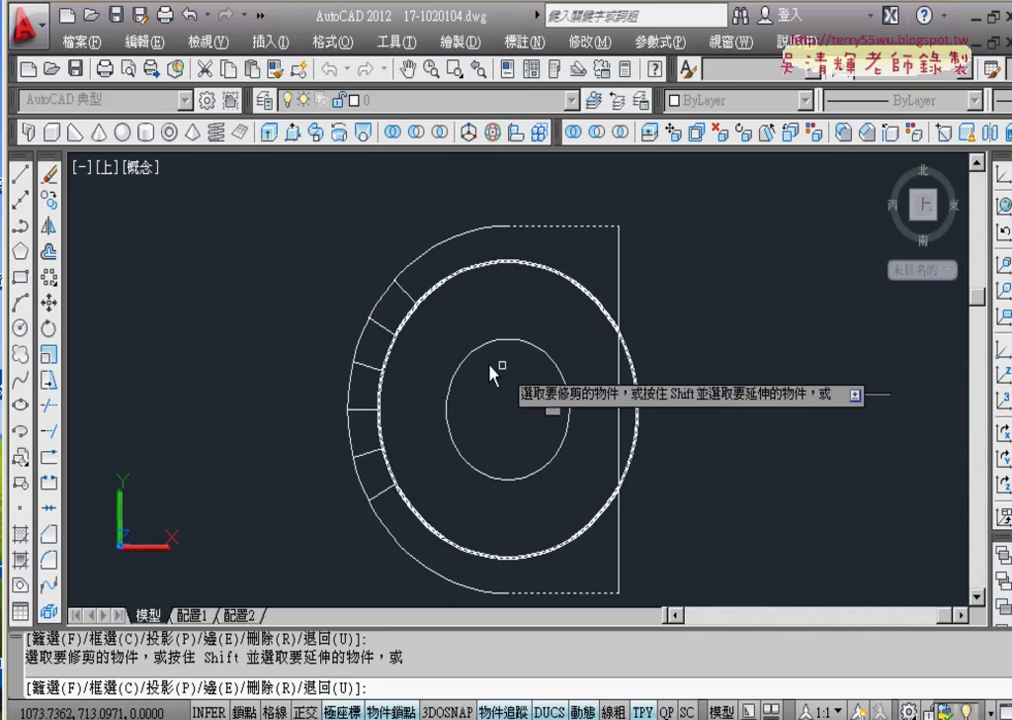
{"action": "key", "text": "Escape"}
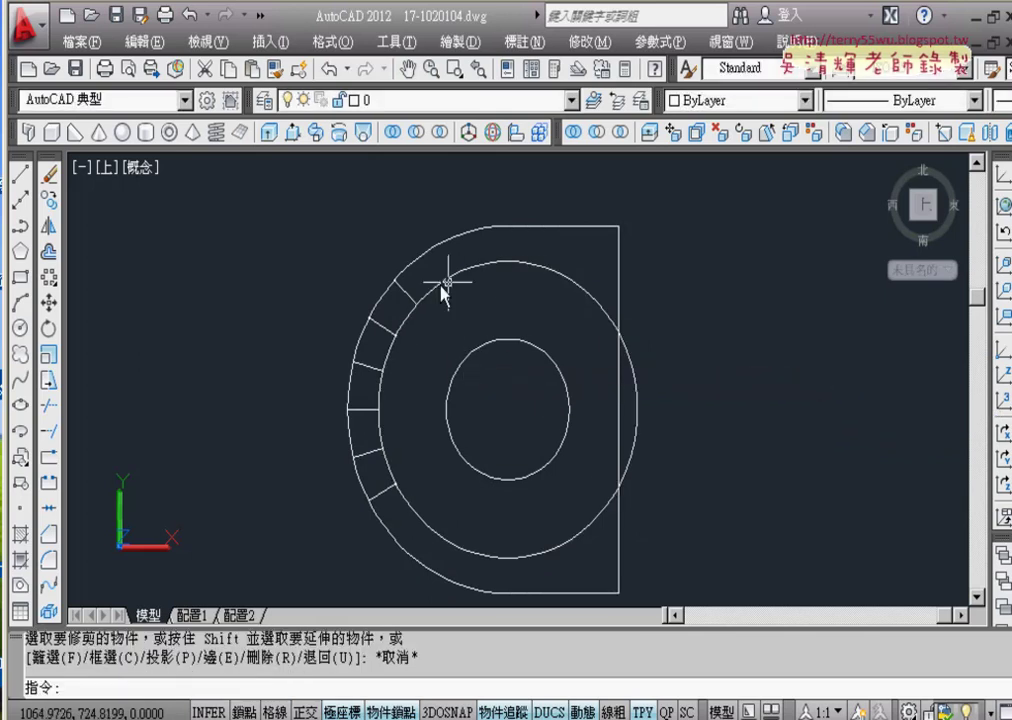
- Trim the middle circle outside the two end notch lines, leaving only the notch pockets
{"action": "left_click", "coordinate": [410, 302]}
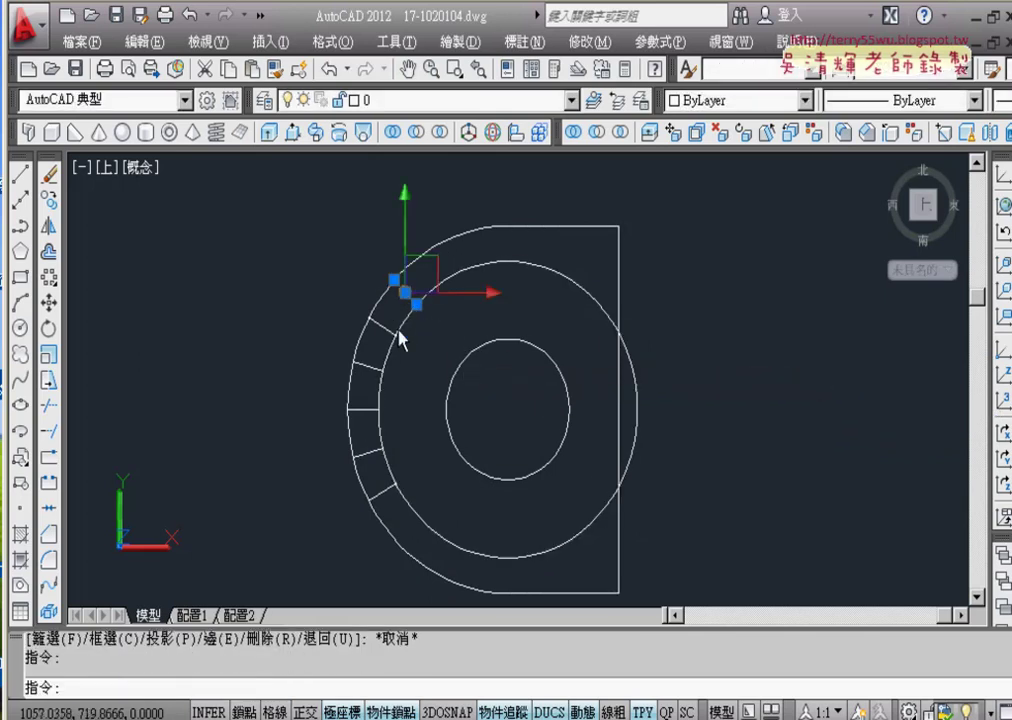
{"action": "left_click", "coordinate": [384, 491]}
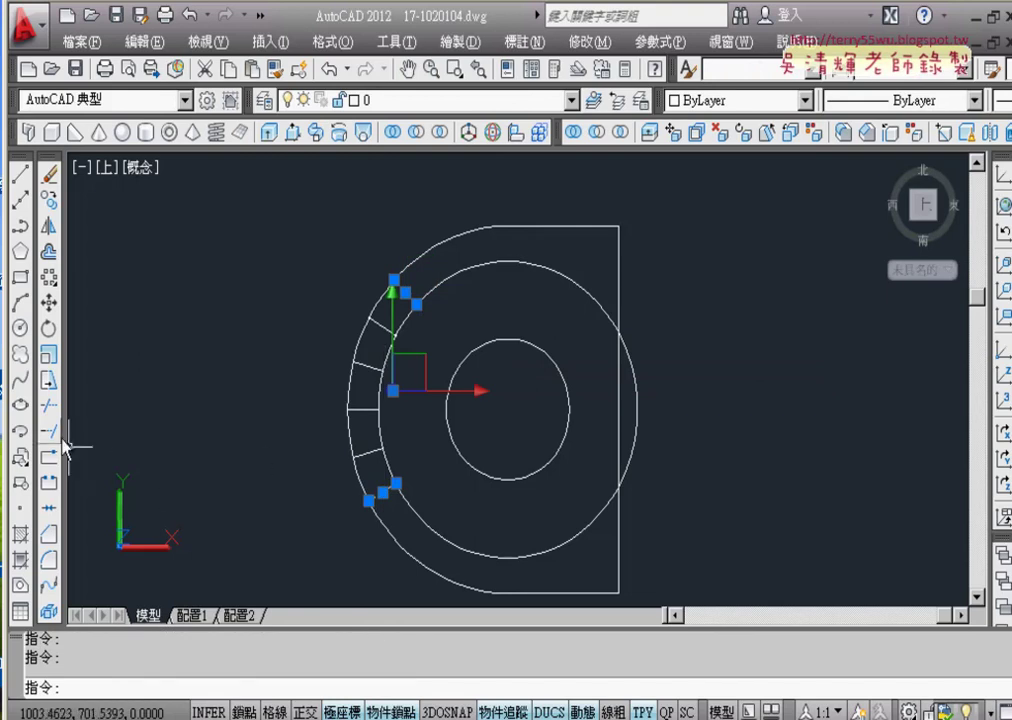
{"action": "left_click", "coordinate": [48, 406]}
{"action": "left_click", "coordinate": [445, 285]}
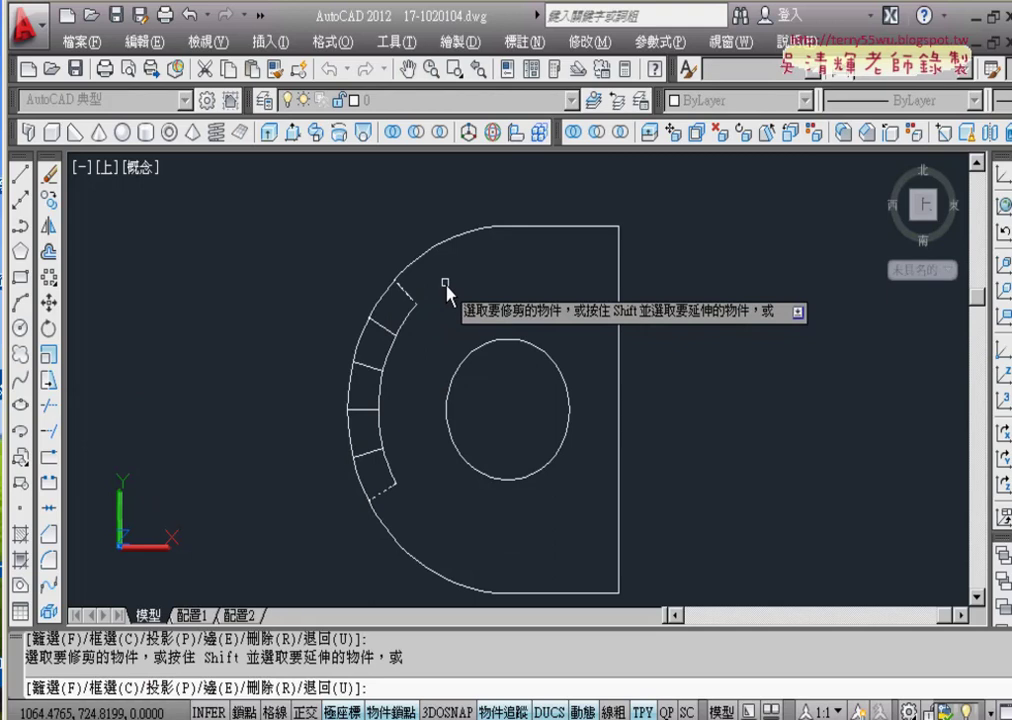
{"action": "key", "text": "Escape"}
{"action": "scroll", "coordinate": [447, 290], "scroll_direction": "down", "scroll_amount": 2}
{"action": "middle_click_drag", "start_coordinate": [447, 290], "coordinate": [354, 290]}
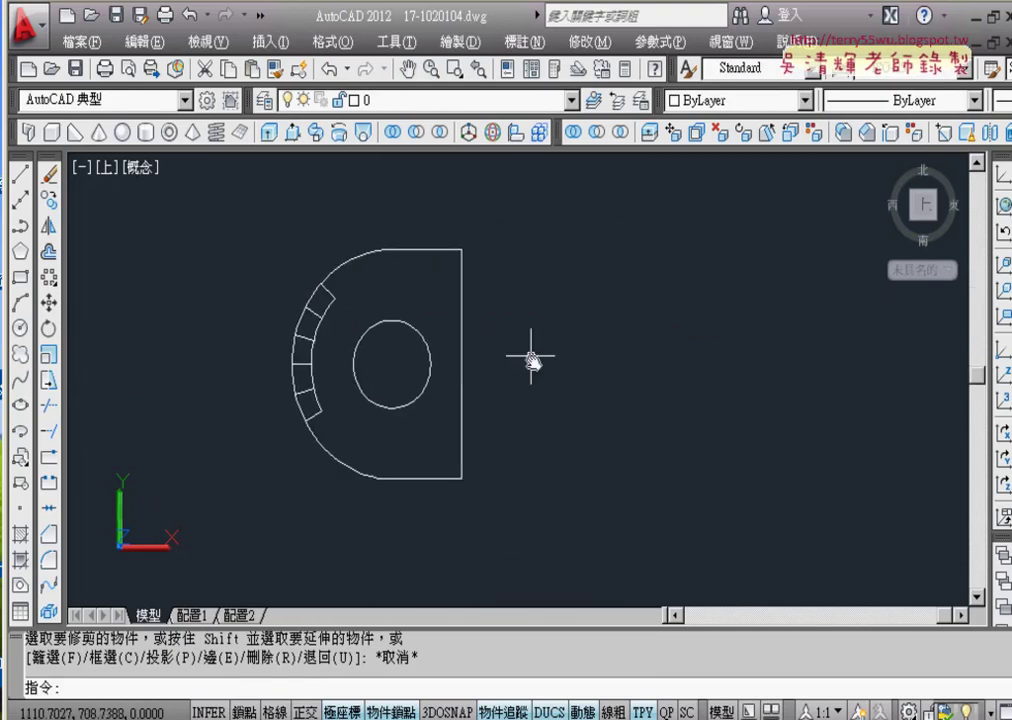
- Draw a 15 × 52 rectangle from the body's bottom-right corner
{"action": "left_click", "coordinate": [20, 277]}
{"action": "left_click", "coordinate": [461, 480]}
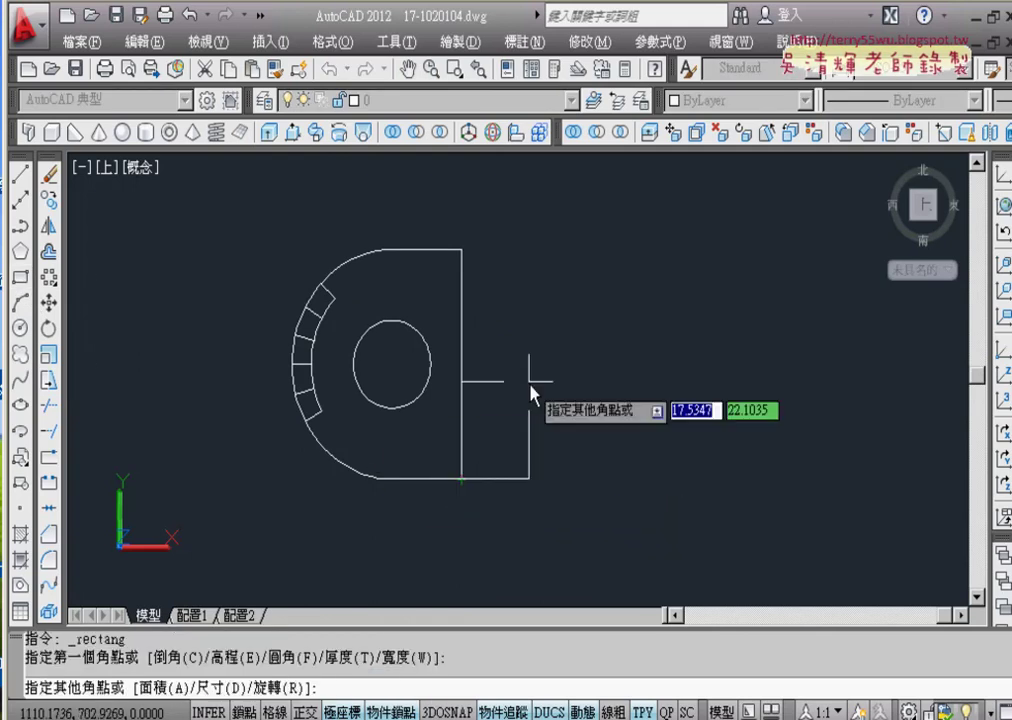
{"action": "type", "text": "@"}
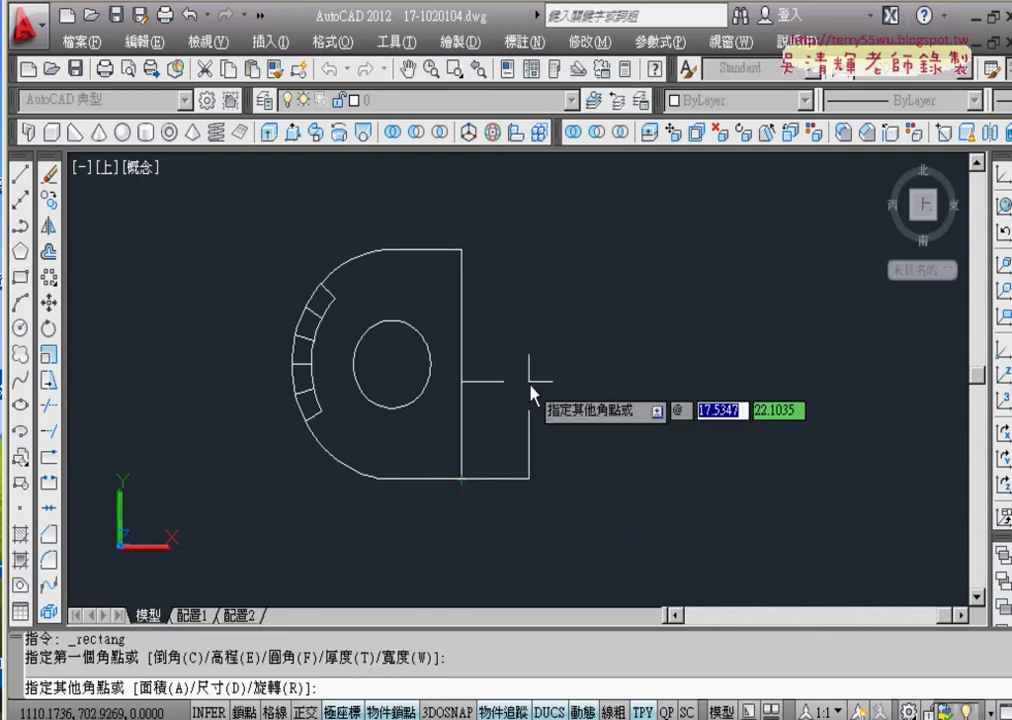
{"action": "type", "text": "15"}
{"action": "key", "text": "Tab"}
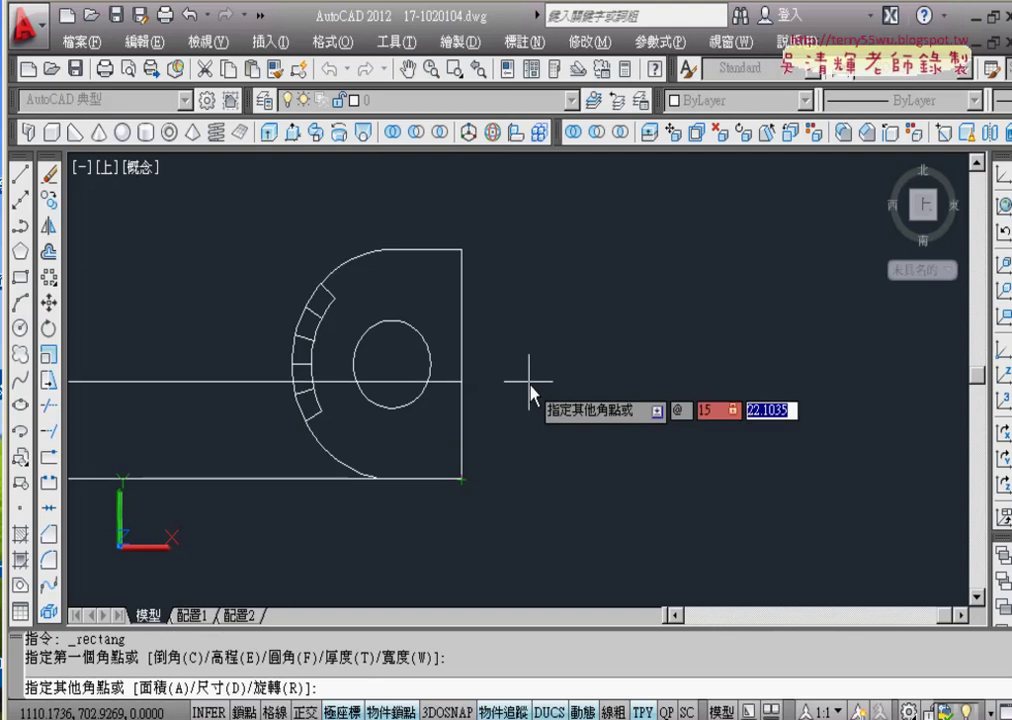
{"action": "type", "text": "52"}
{"action": "key", "text": "Return"}
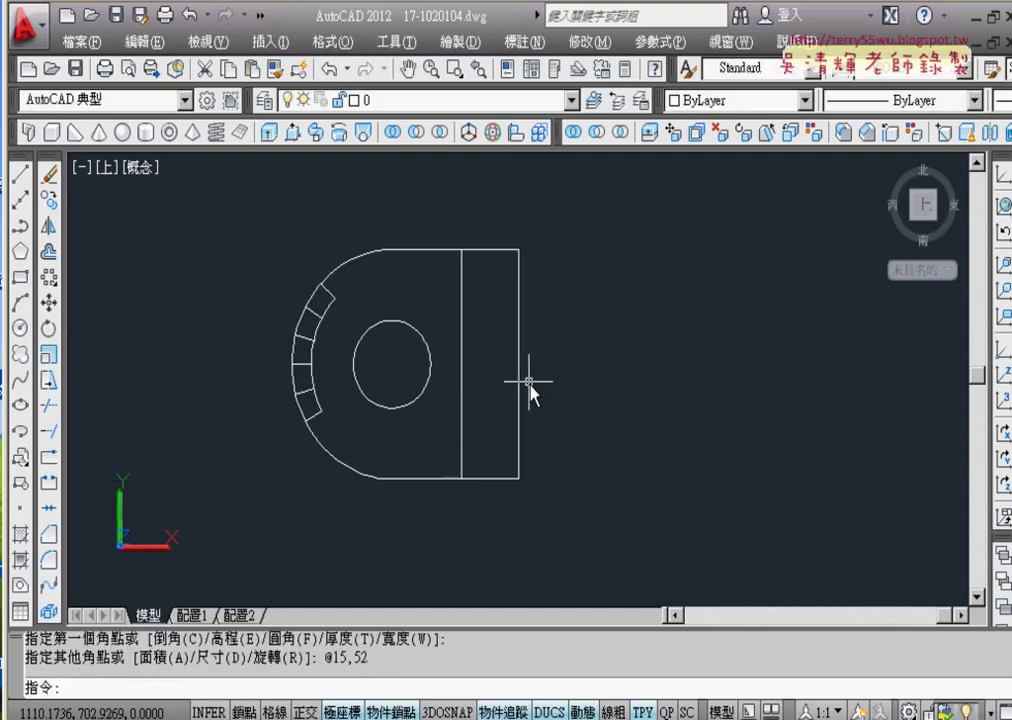
{"action": "middle_click_drag", "start_coordinate": [617, 395], "coordinate": [487, 419]}
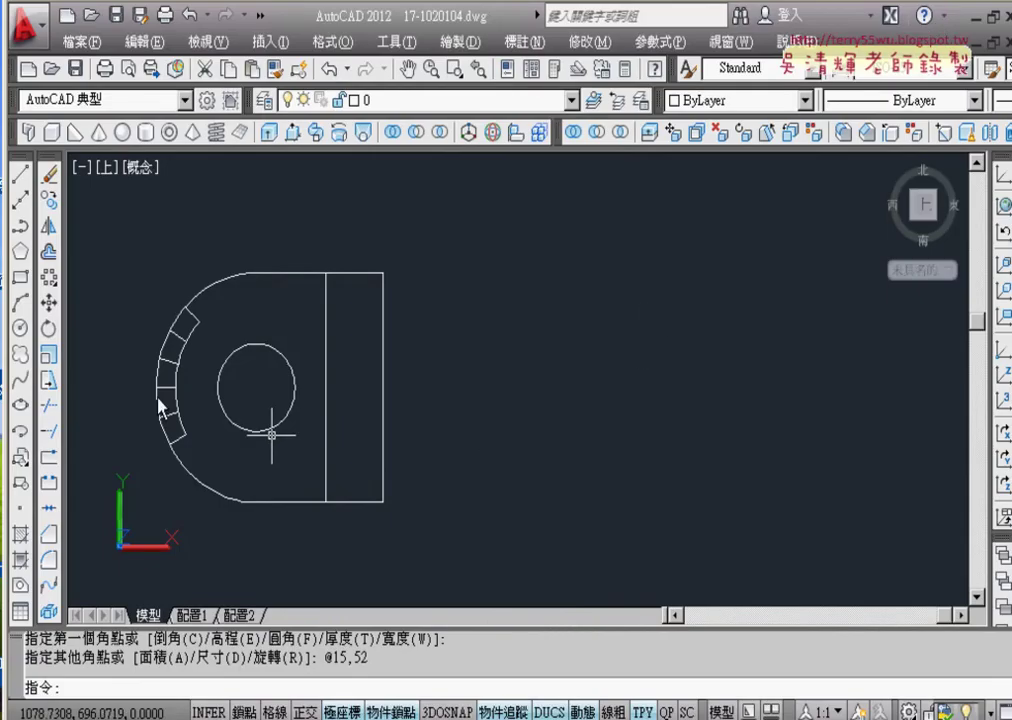
- Draw concentric circles of radius 20, 12.5 and 8, centred 25 units right of the rectangle
{"action": "left_click", "coordinate": [21, 332]}
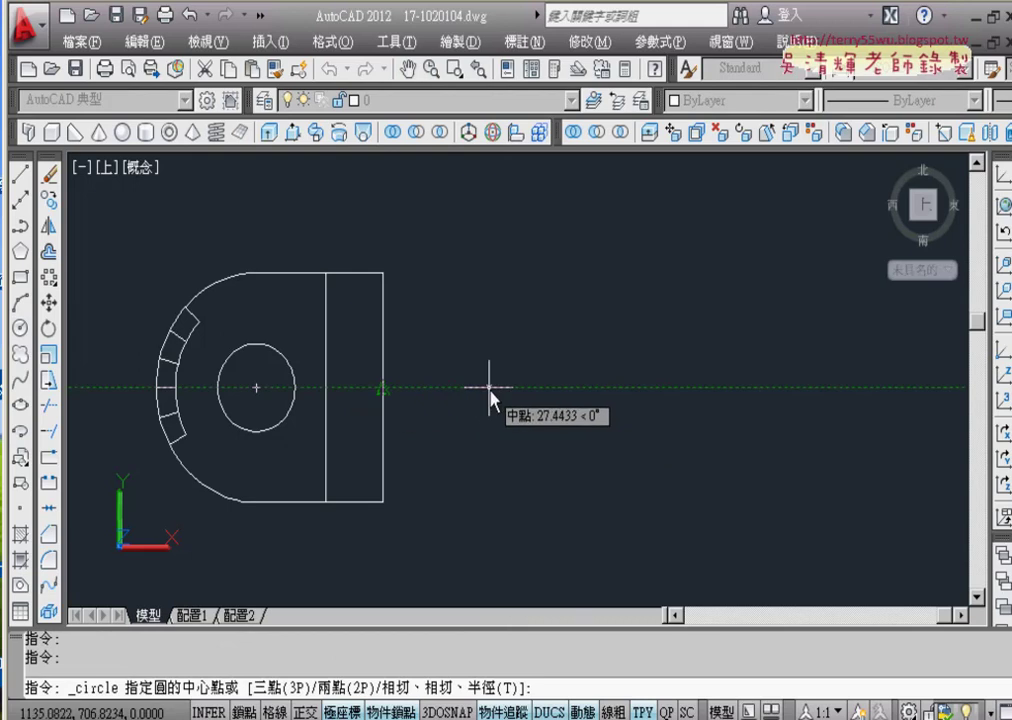
{"action": "type", "text": "25"}
{"action": "key", "text": "Return"}
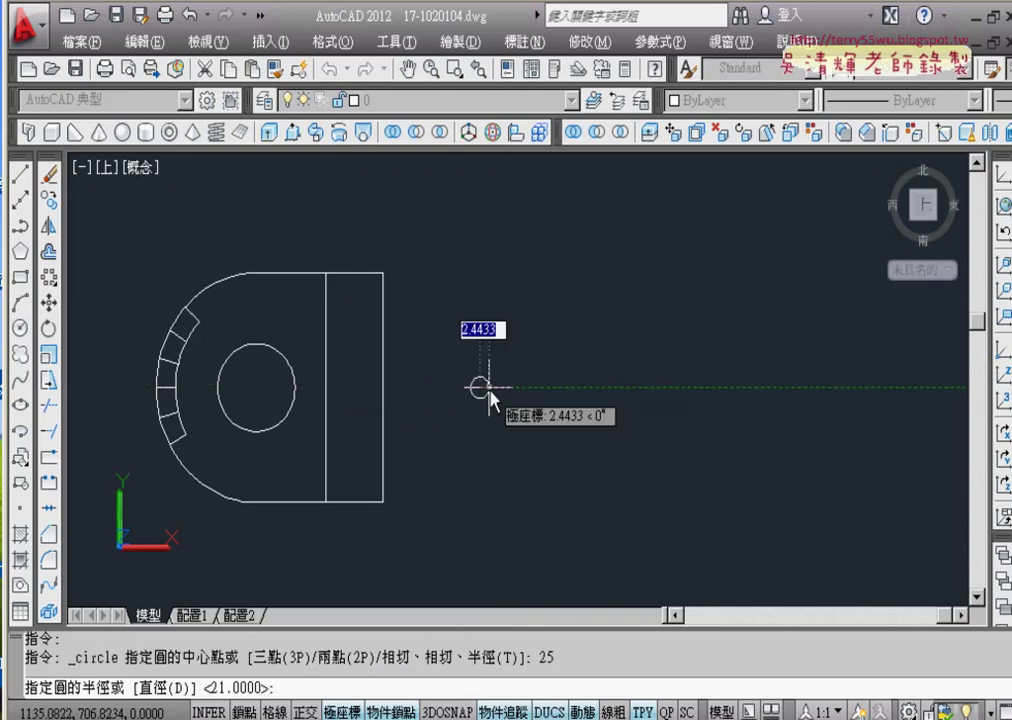
{"action": "type", "text": "20"}
{"action": "key", "text": "Return"}
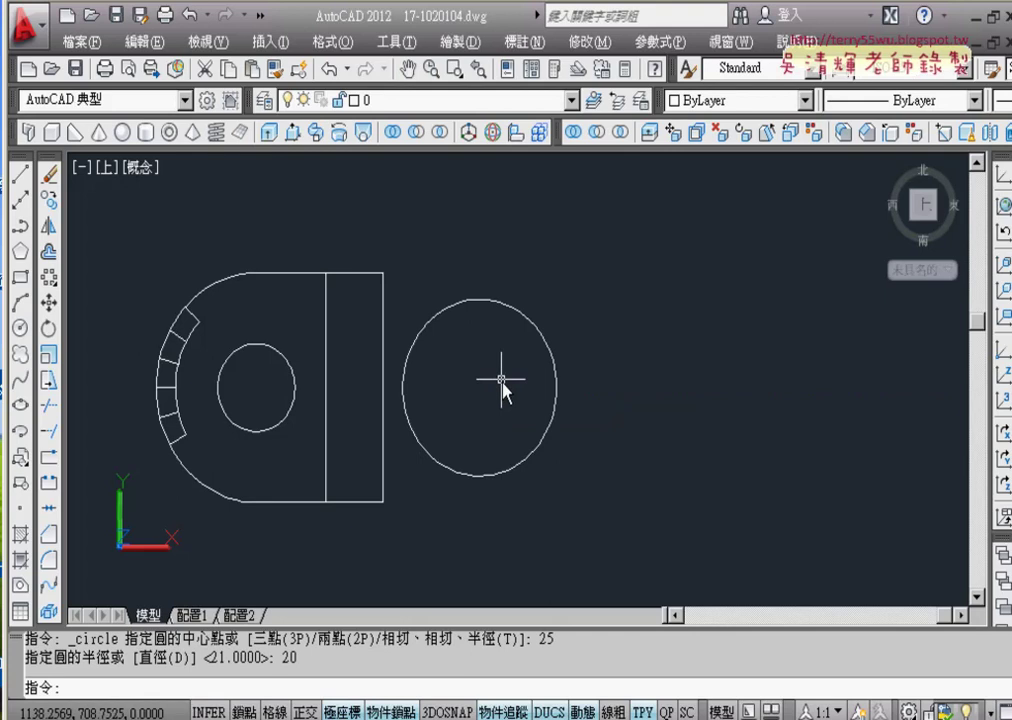
{"action": "key", "text": "Return"}
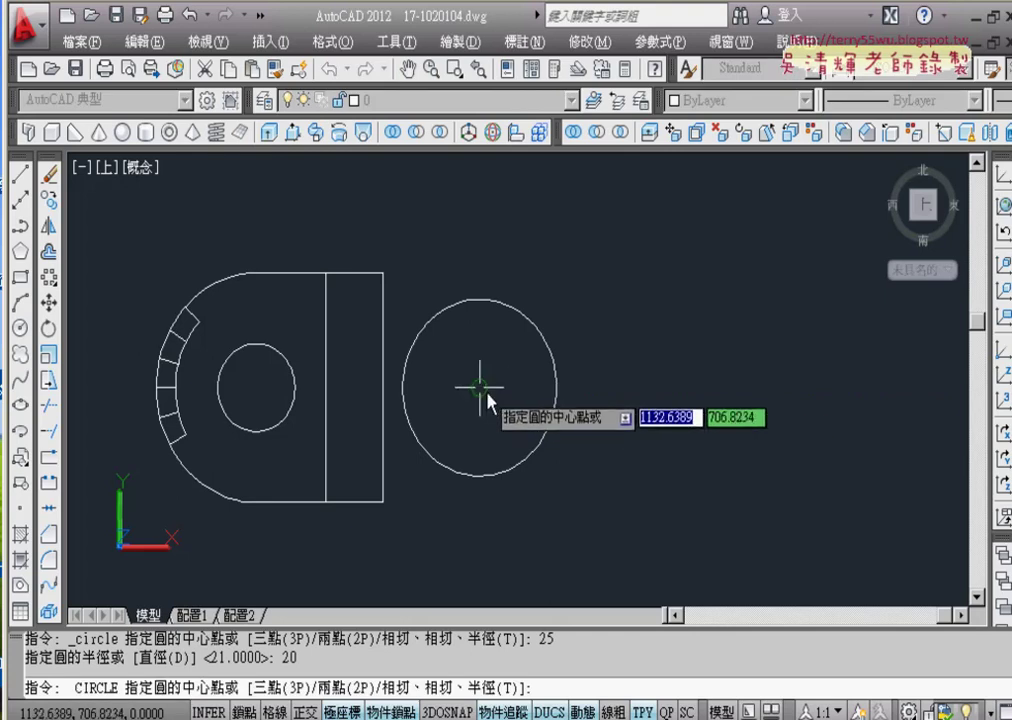
{"action": "left_click", "coordinate": [480, 388]}
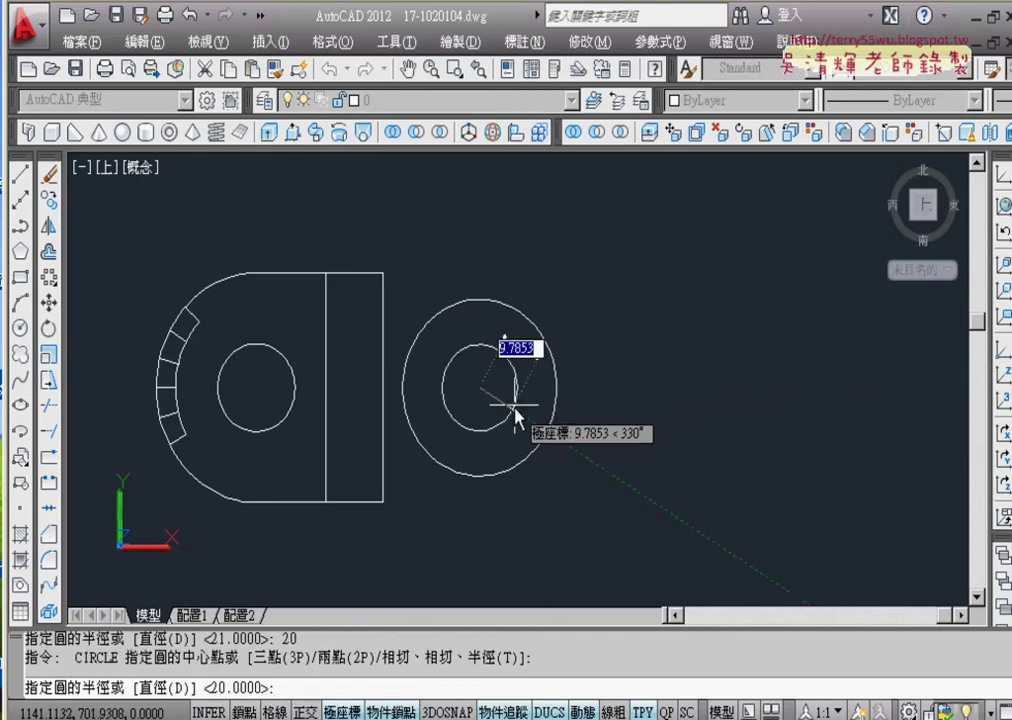
{"action": "type", "text": "12.5"}
{"action": "key", "text": "Return"}
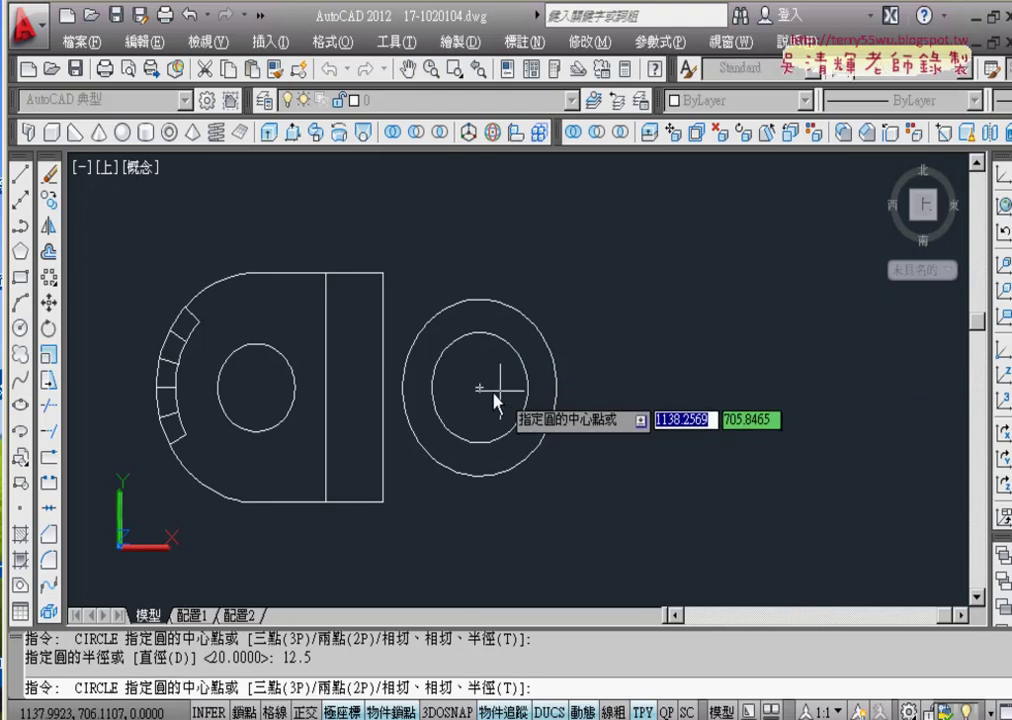
{"action": "left_click", "coordinate": [479, 387]}
{"action": "type", "text": "8"}
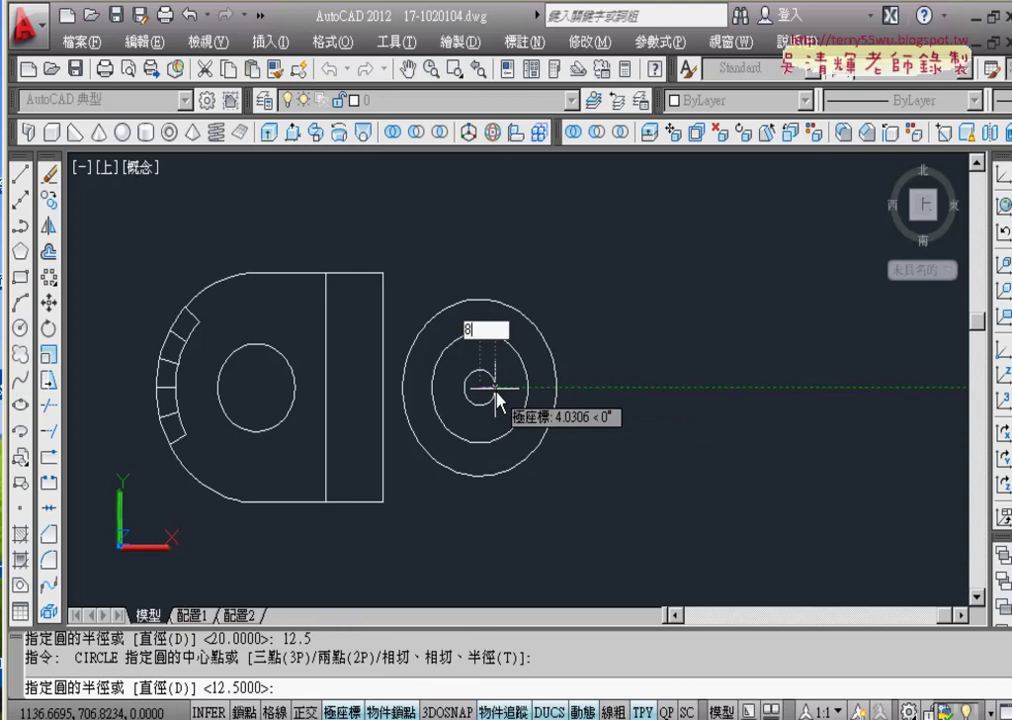
{"action": "key", "text": "Return"}
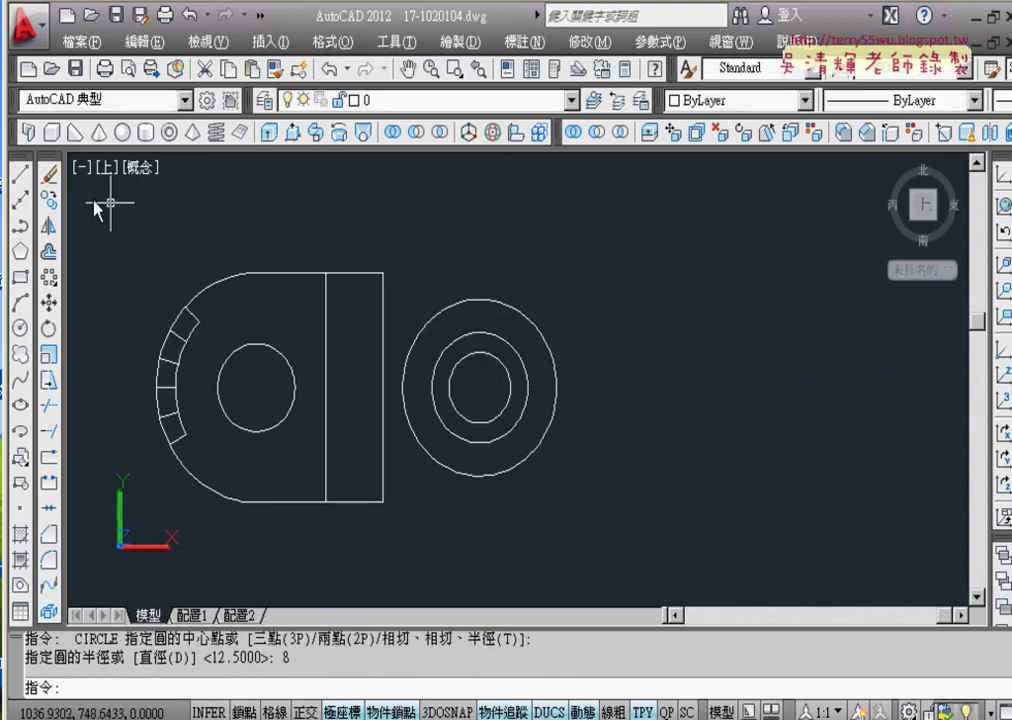
- Draw a line tangent to the top of the radius-20 circle, ending at the rectangle's top-right corner
{"action": "left_click", "coordinate": [22, 176]}
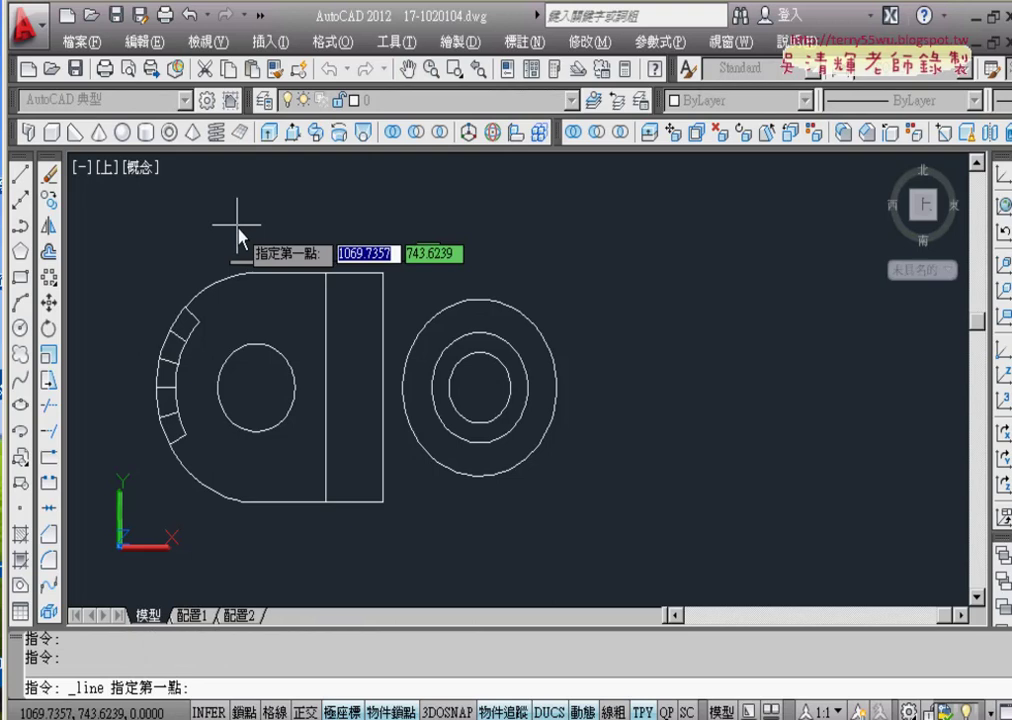
{"action": "right_click", "coordinate": [466, 286], "text": "shift"}
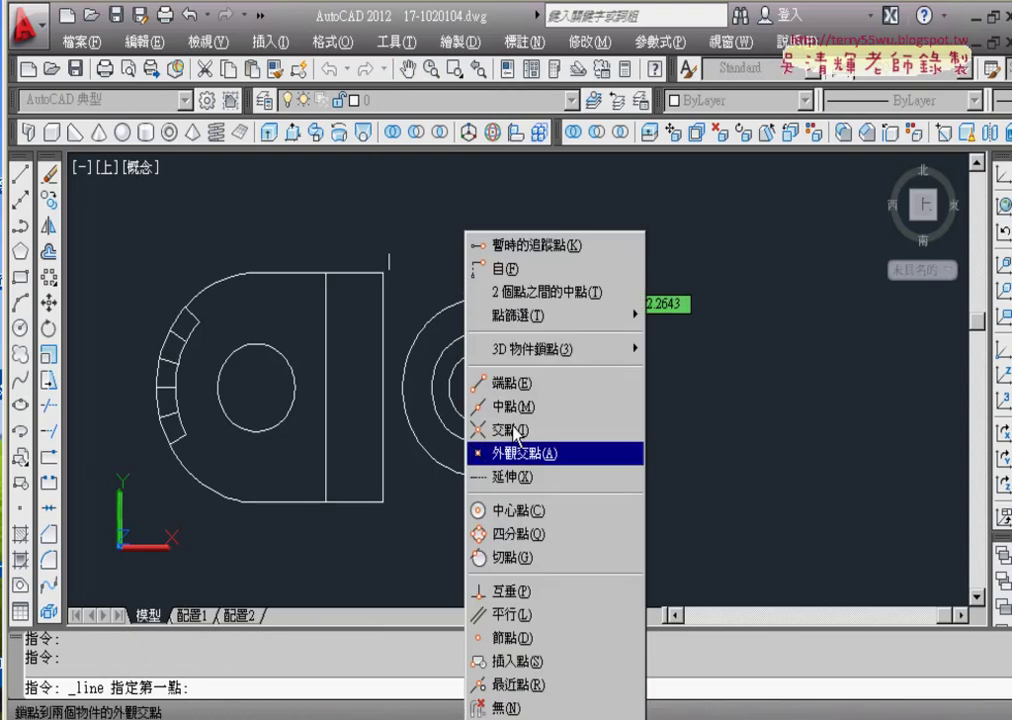
{"action": "left_click", "coordinate": [540, 553]}
{"action": "left_click", "coordinate": [474, 311]}
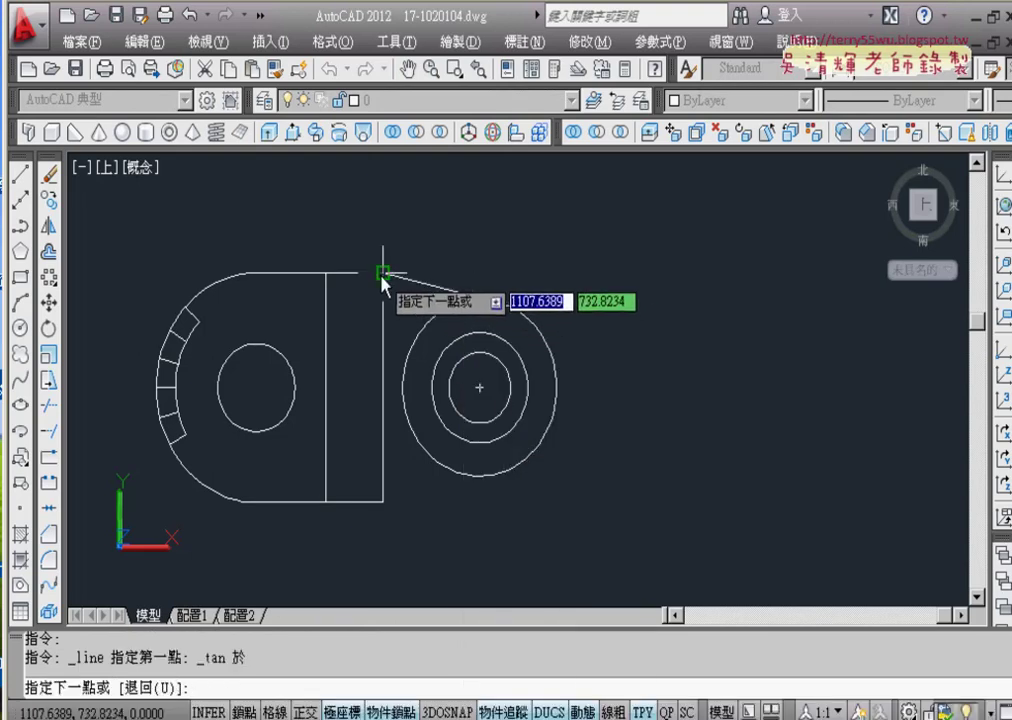
{"action": "left_click", "coordinate": [384, 272]}
{"action": "key", "text": "Return"}
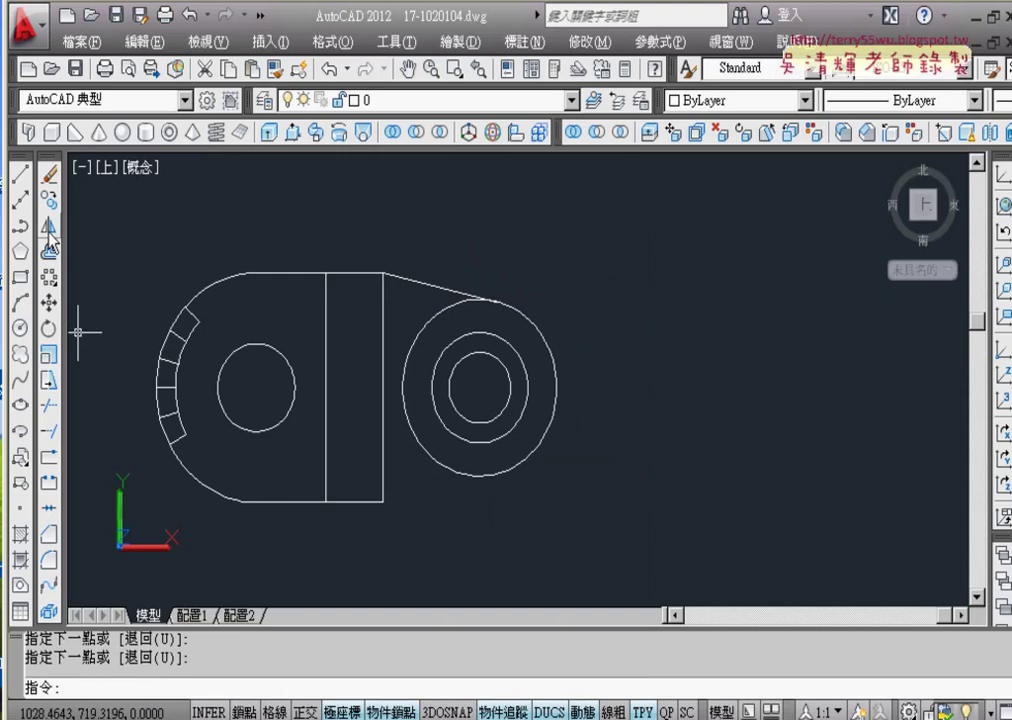
{"action": "left_click", "coordinate": [48, 226]}
- Mirror the top tangent line about the circles' horizontal centreline, keeping the original
{"action": "left_click", "coordinate": [410, 279]}
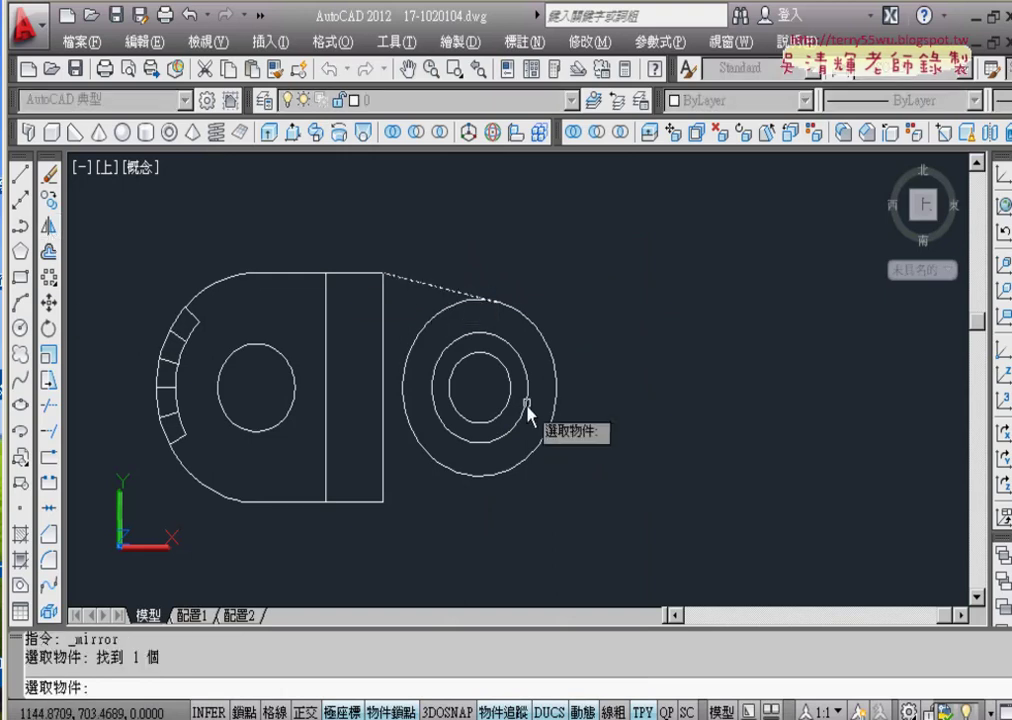
{"action": "key", "text": "Return"}
{"action": "left_click", "coordinate": [480, 387]}
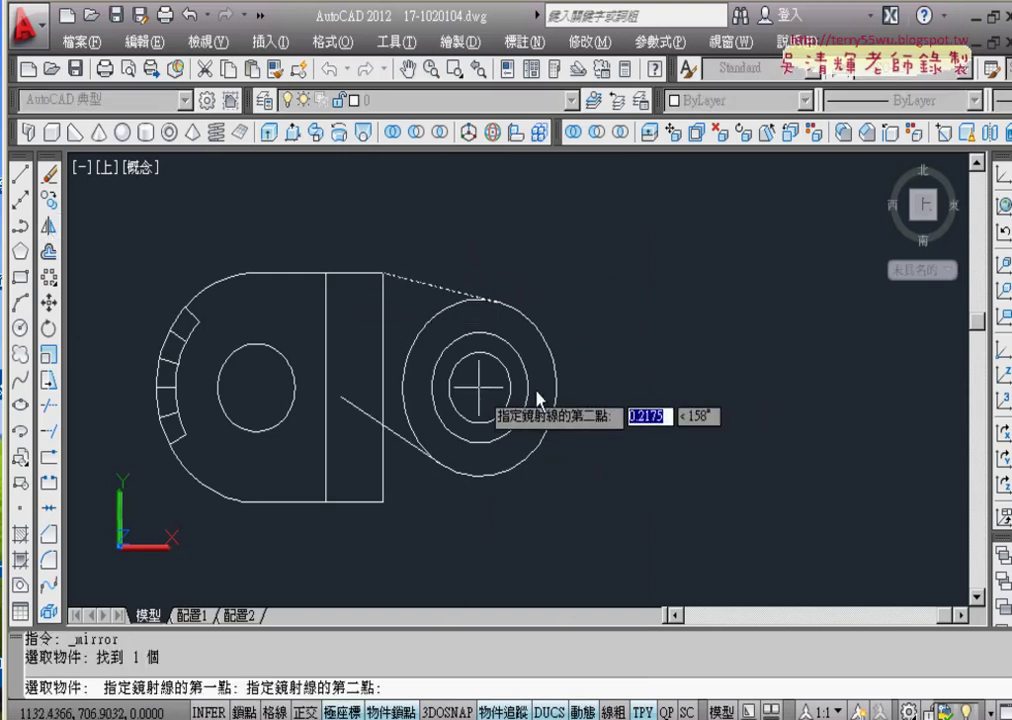
{"action": "left_click", "coordinate": [620, 387]}
{"action": "key", "text": "Return"}
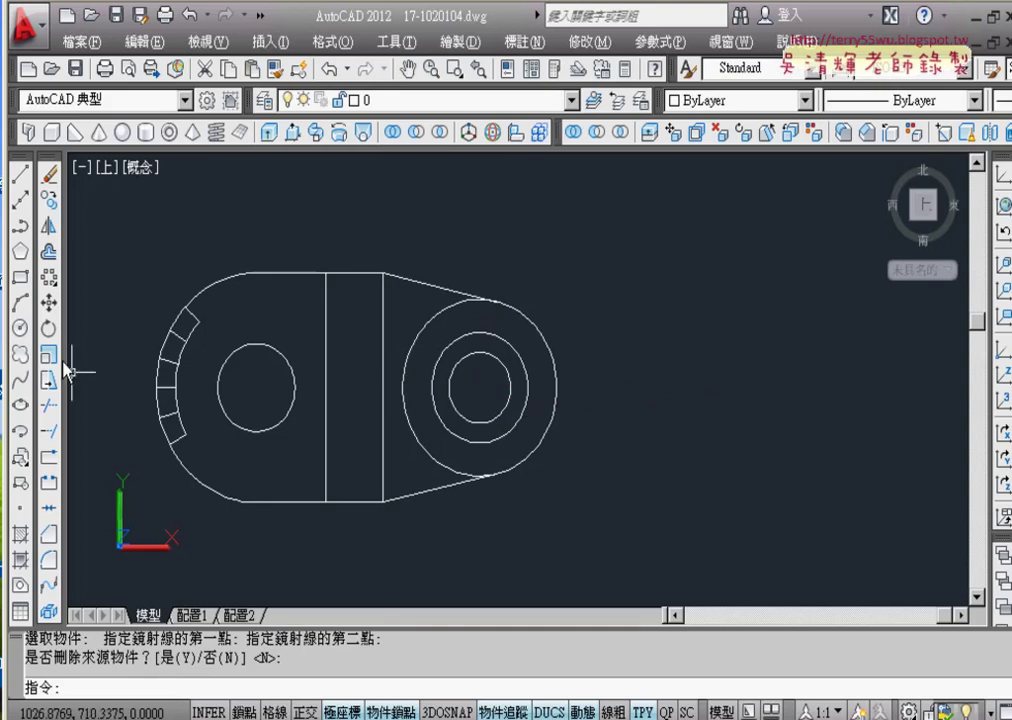
{"action": "left_click", "coordinate": [48, 407]}
{"action": "key", "text": "Return"}
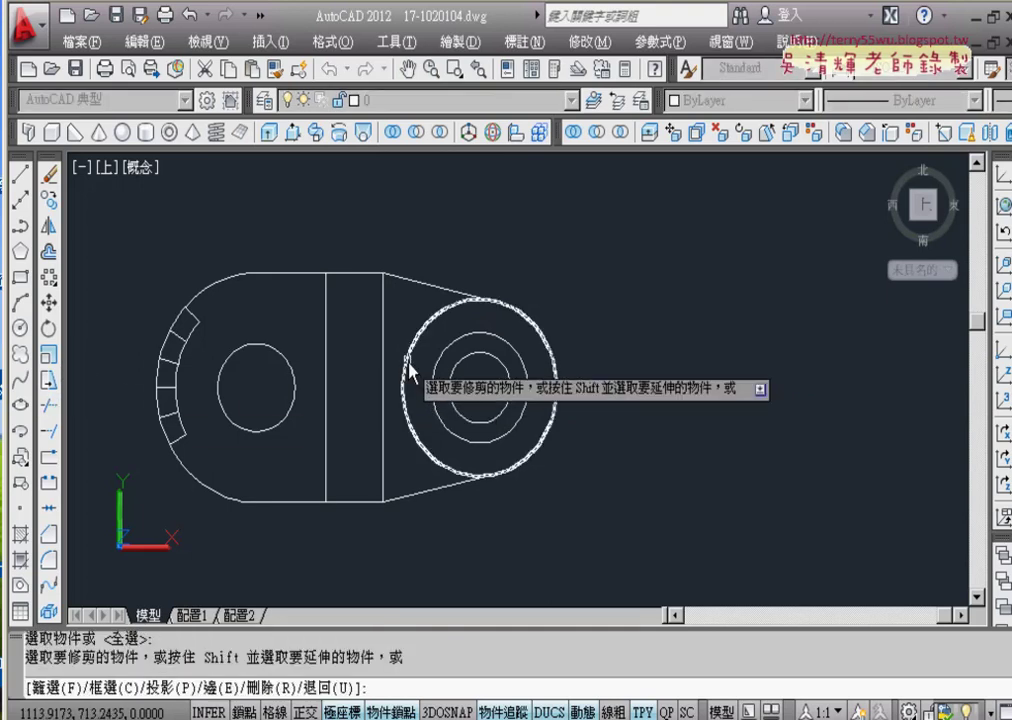